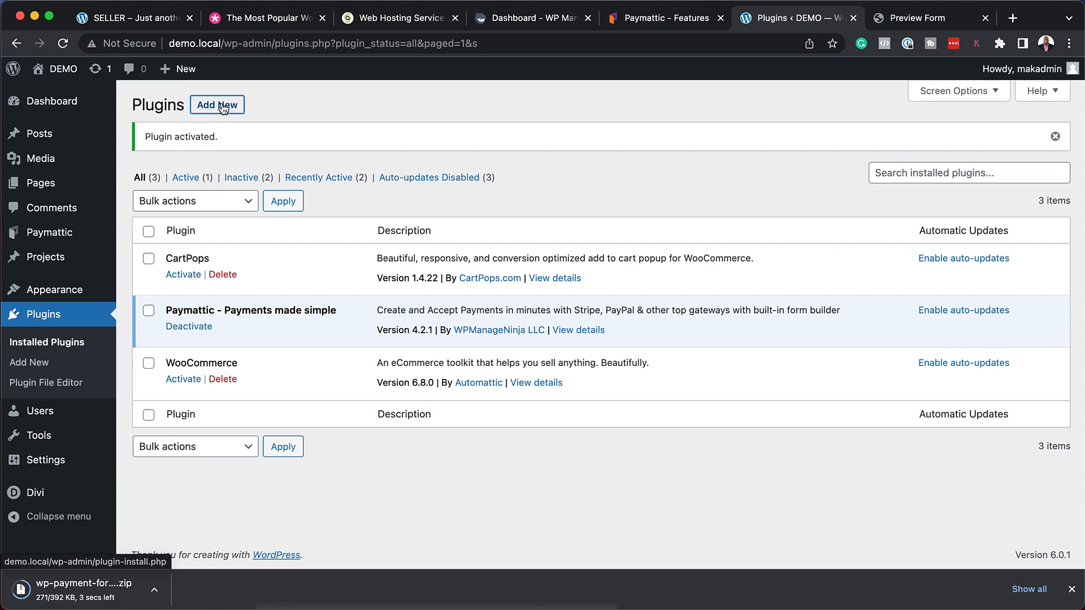
# Install the PaymatticPro 4.2.0 plugin from its uploaded zip and activate it.
pyautogui.click(280, 111)
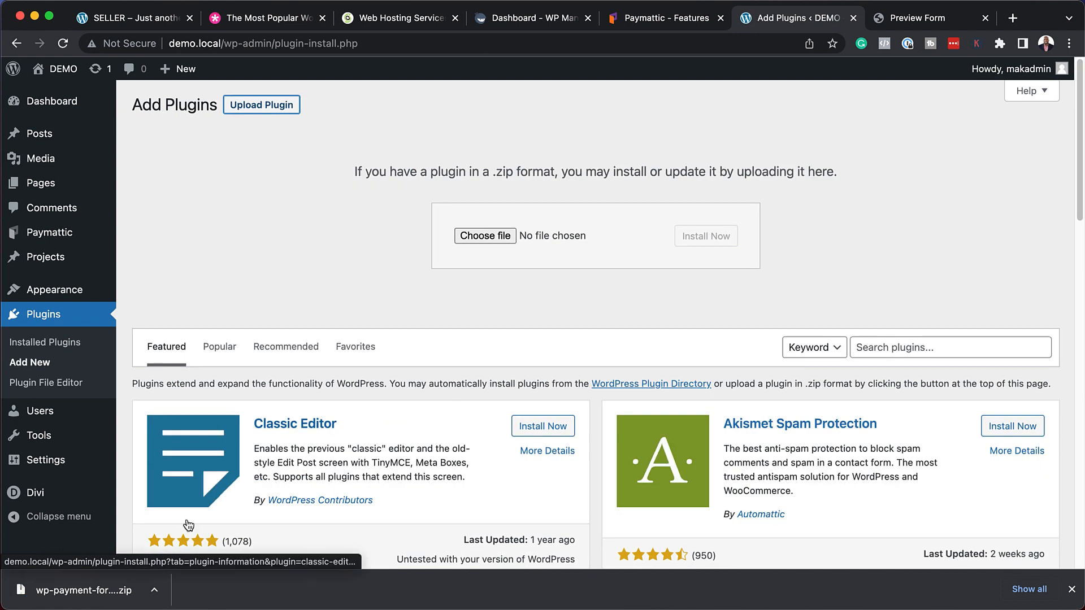
pyautogui.moveTo(83, 590); pyautogui.dragTo(647, 232)
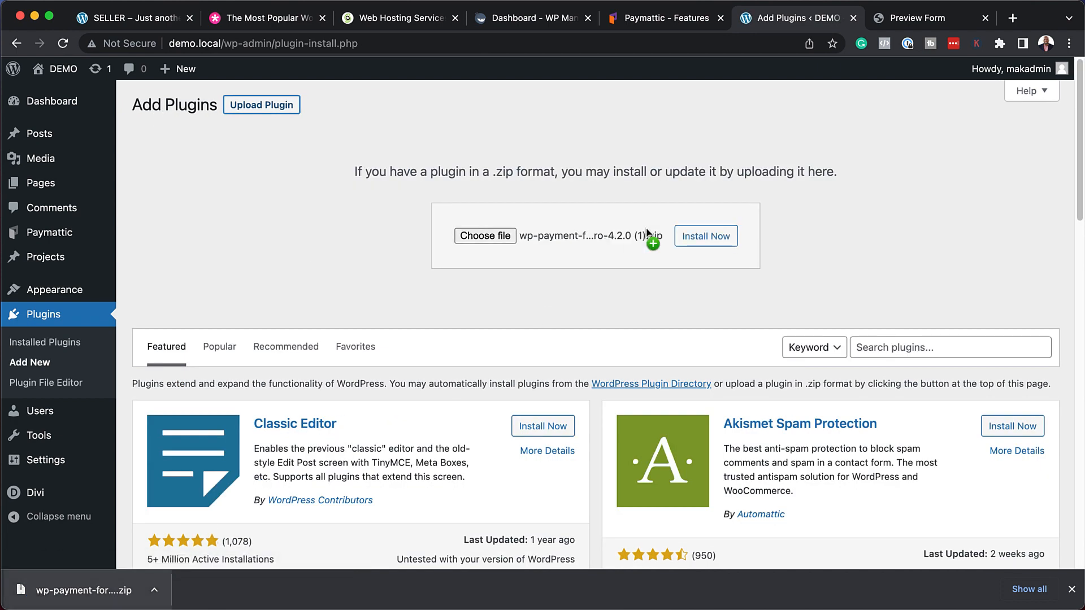
pyautogui.click(709, 237)
pyautogui.click(178, 232)
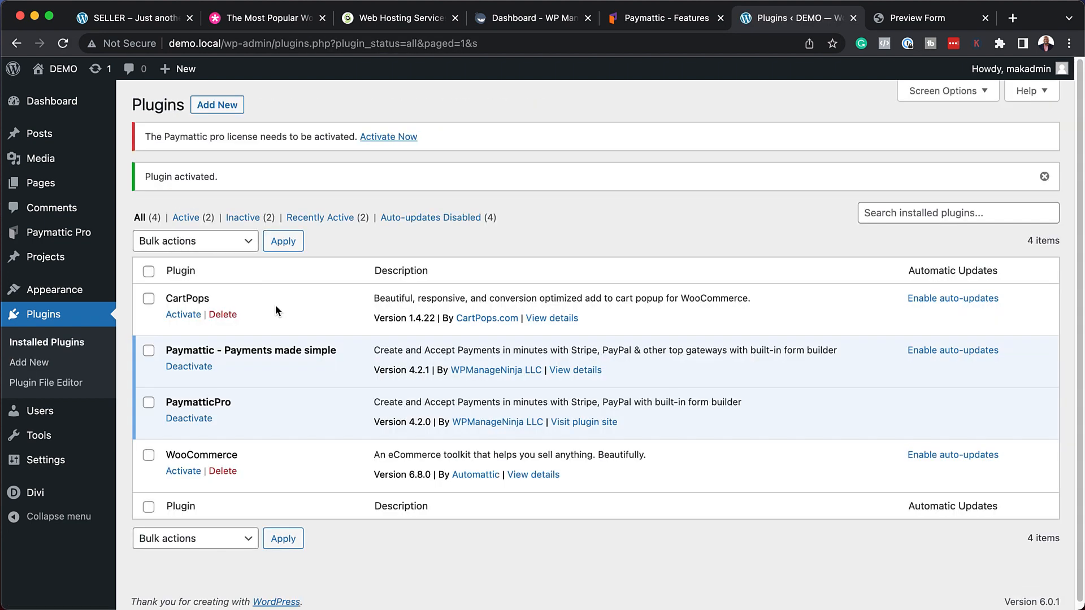
pyautogui.moveTo(44, 237)
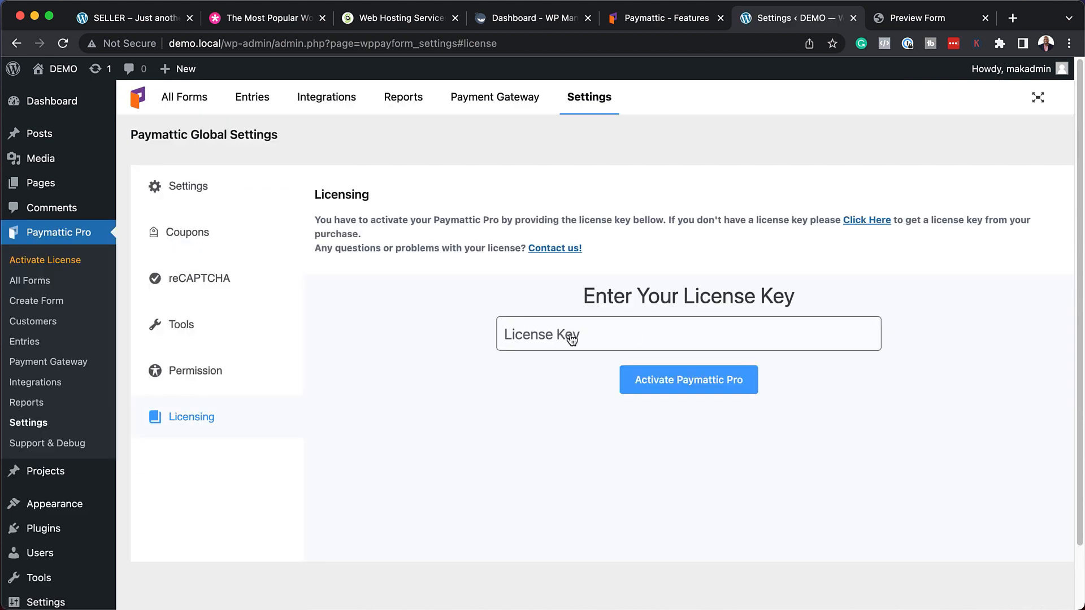
# Activate Paymattic Pro with the pasted license key, then show the All Forms list.
pyautogui.click(560, 333)
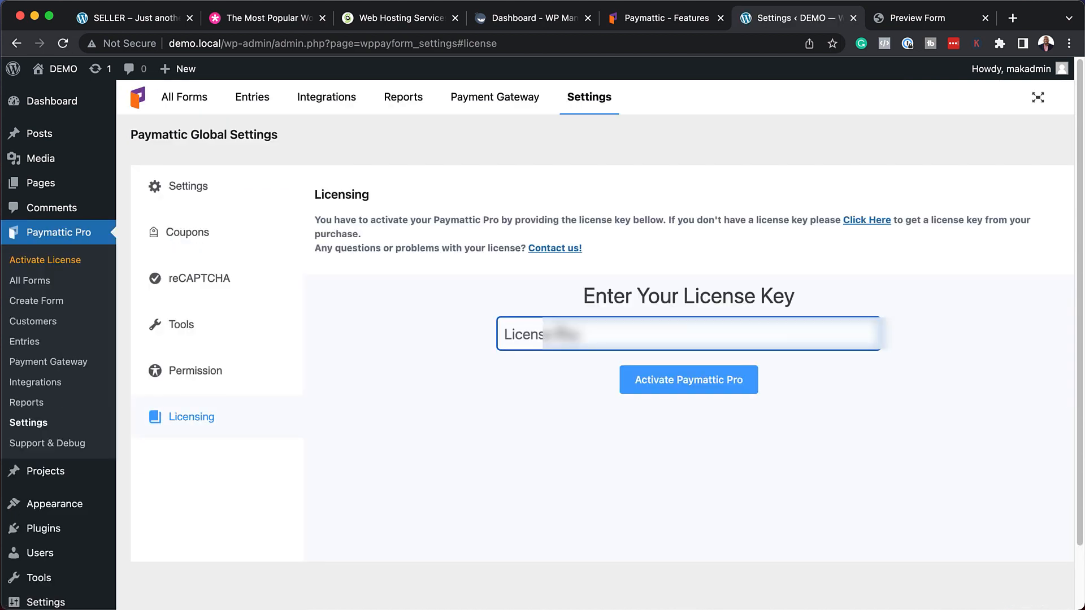
pyautogui.press('super+v')
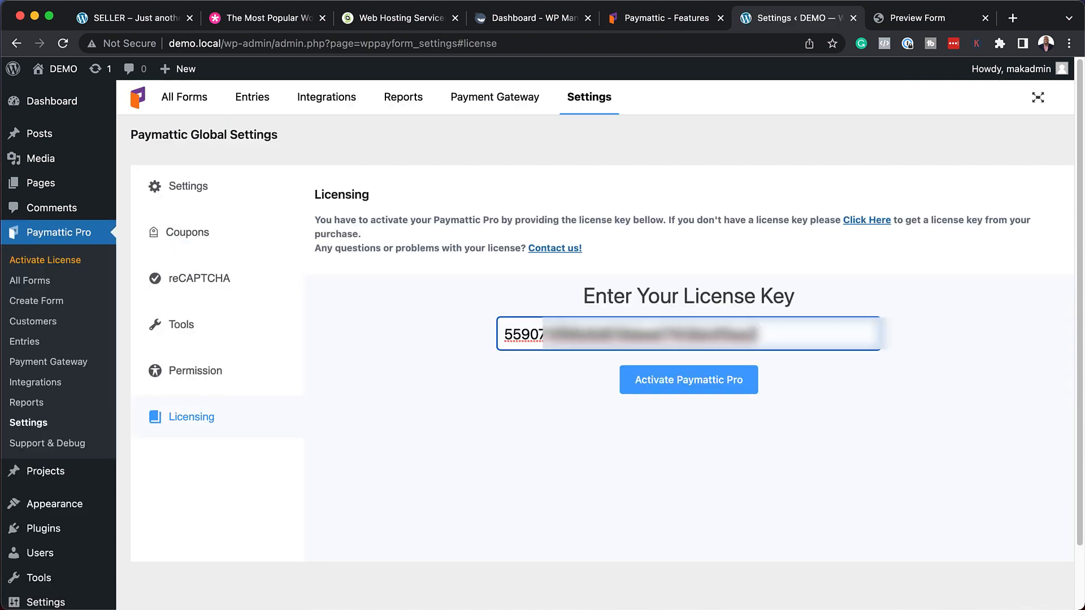
pyautogui.click(704, 388)
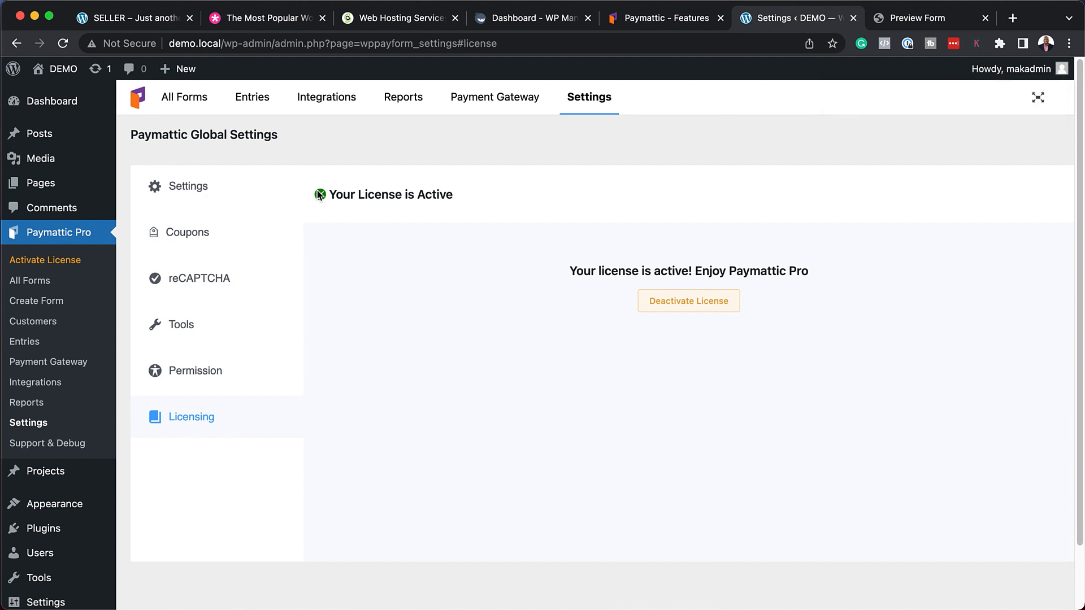
pyautogui.click(194, 102)
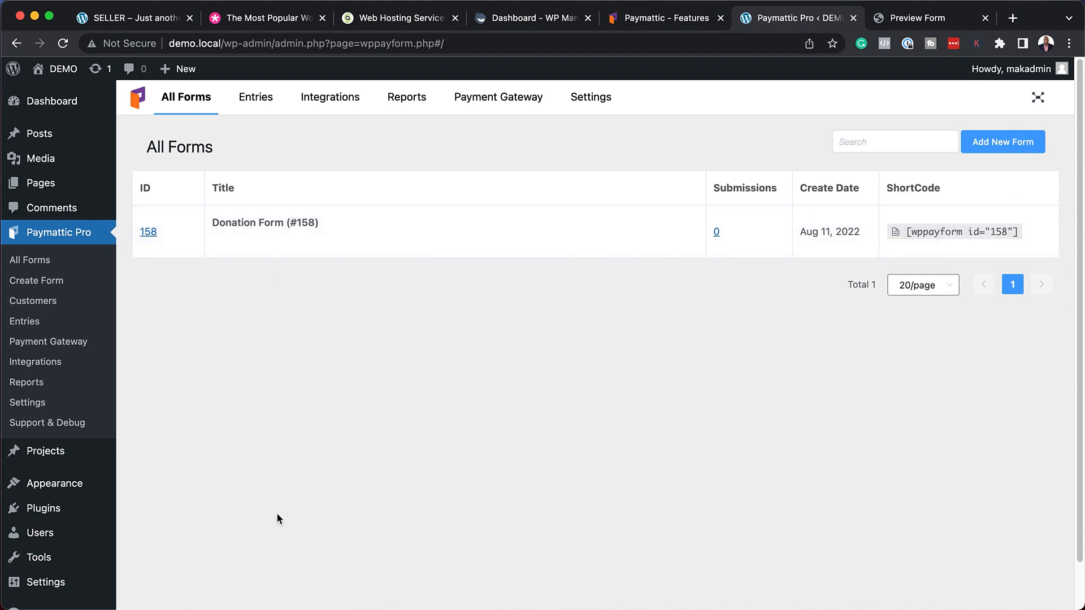
# Filter form entries to Donation Form (#158) and check its payment and entry status filters.
pyautogui.click(258, 103)
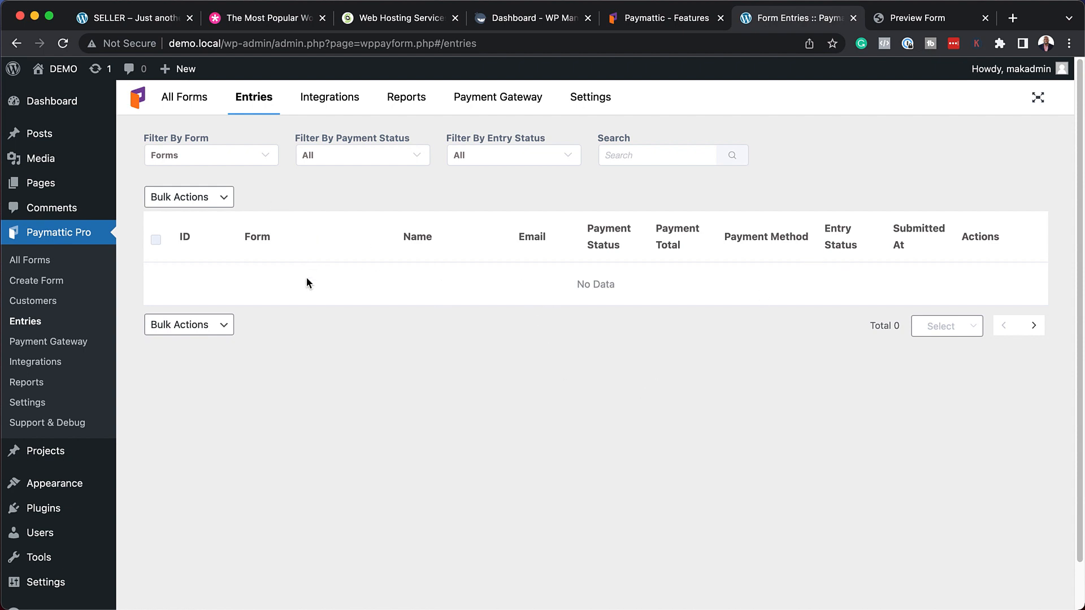
pyautogui.click(265, 160)
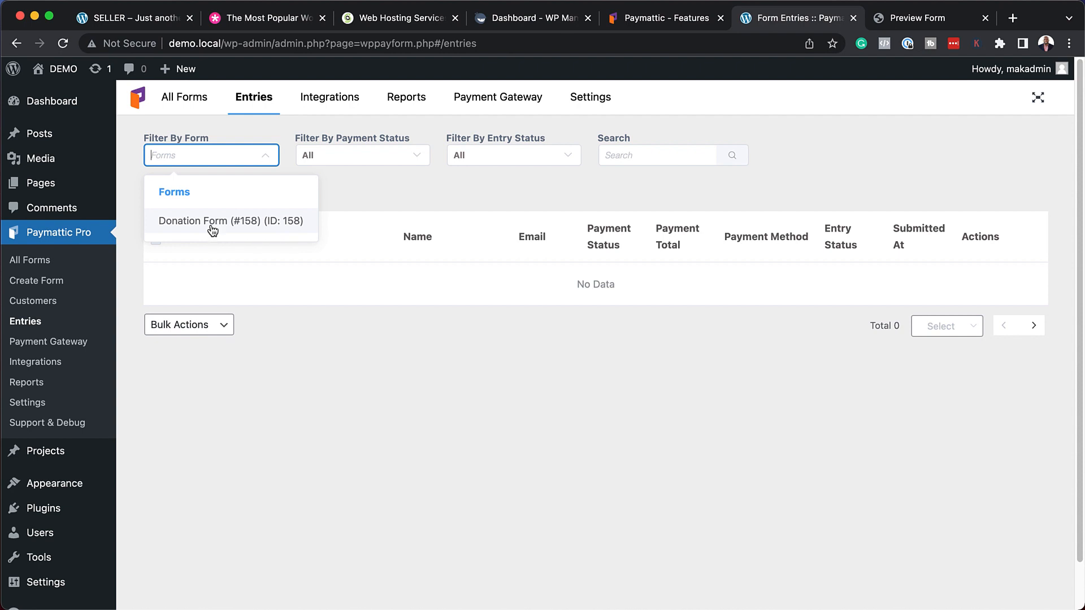
pyautogui.click(245, 224)
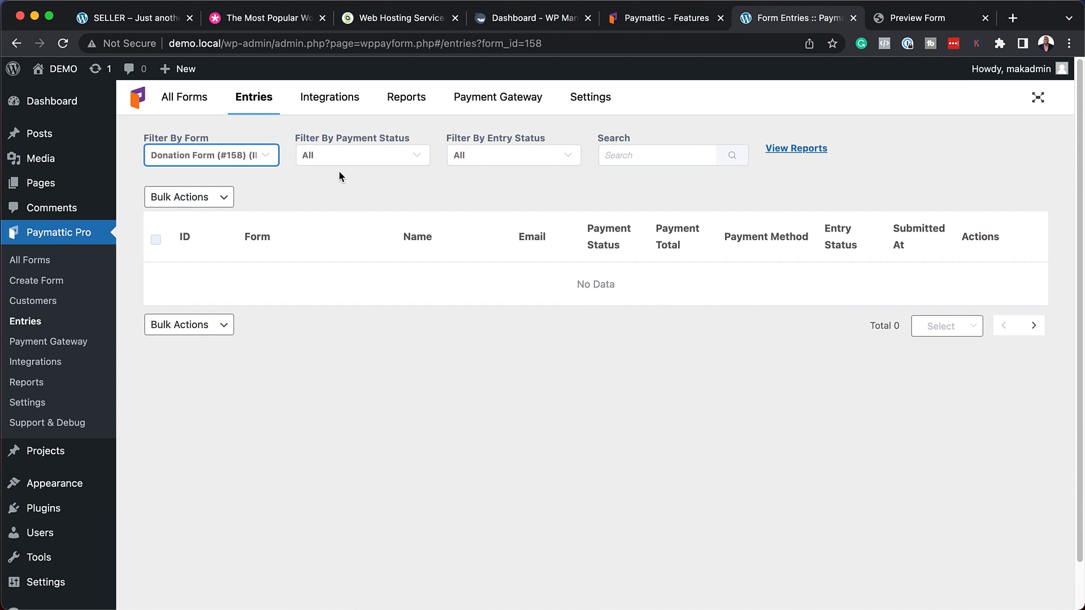
pyautogui.click(365, 159)
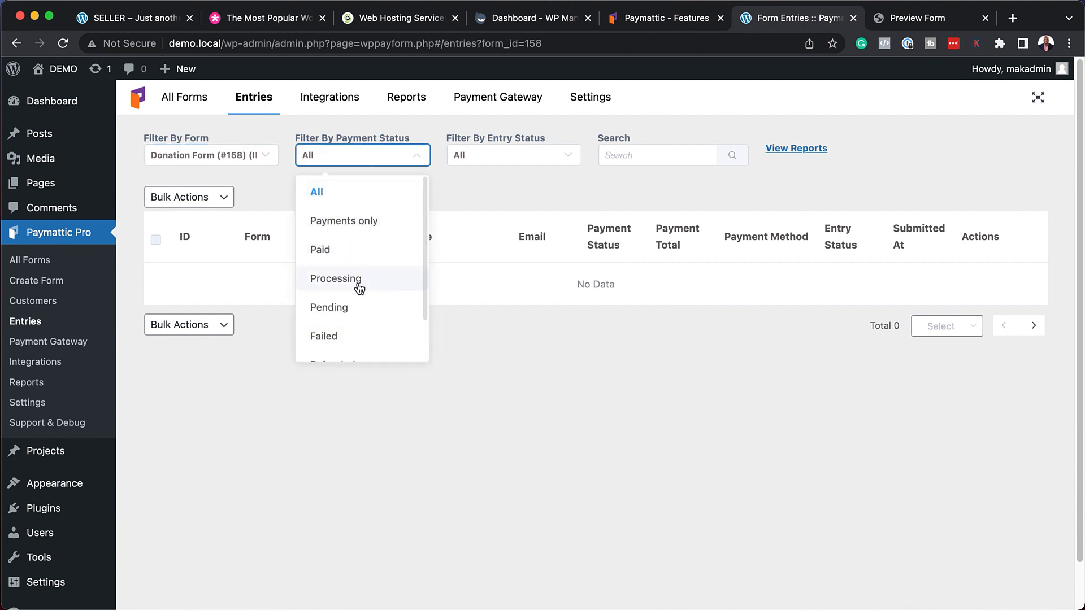
pyautogui.click(508, 162)
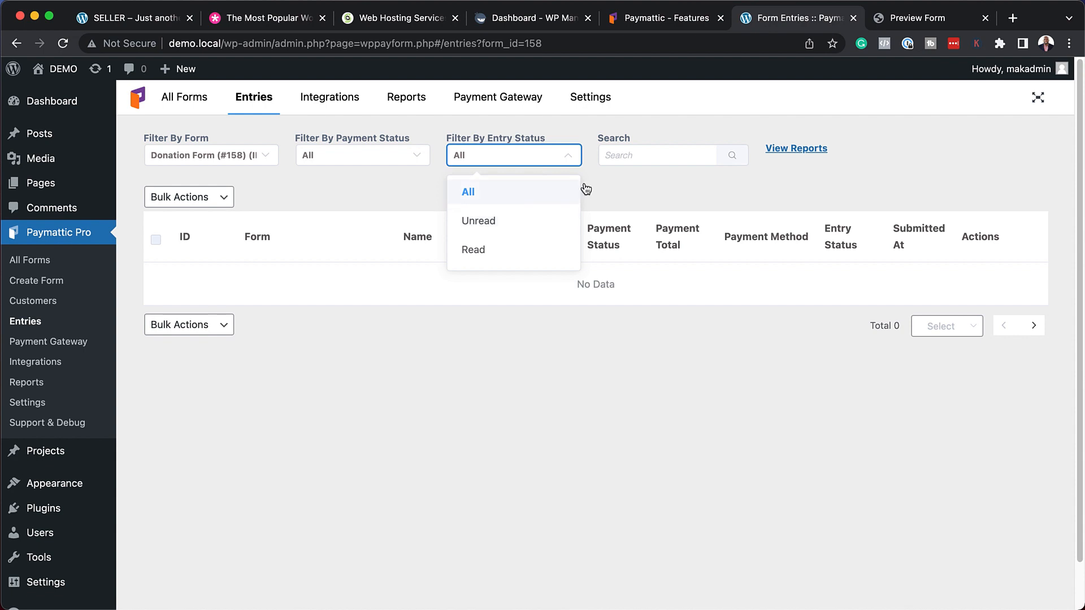
pyautogui.click(627, 156)
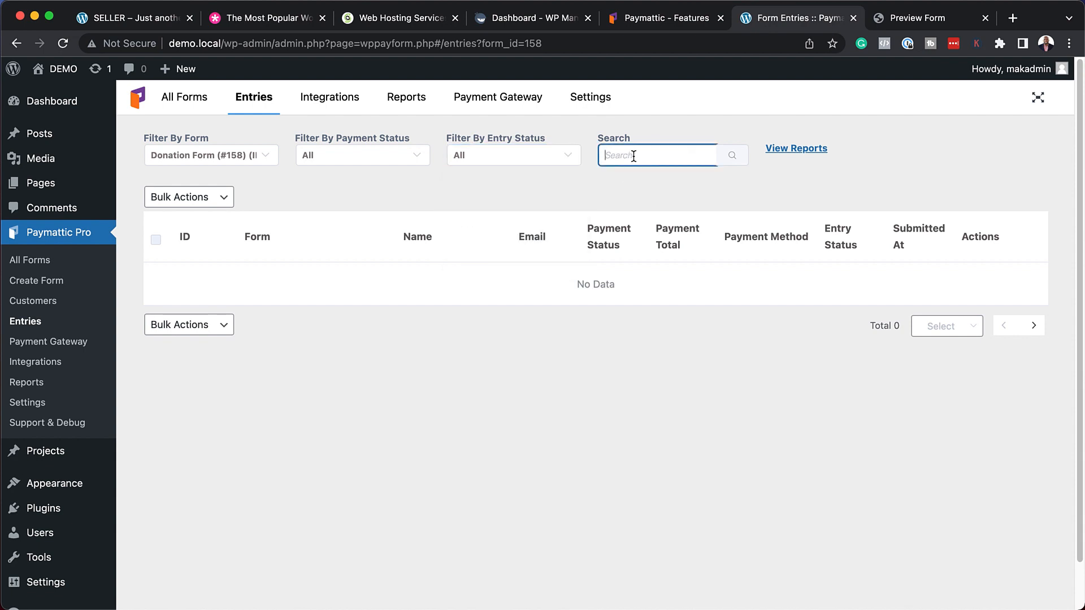
pyautogui.click(801, 150)
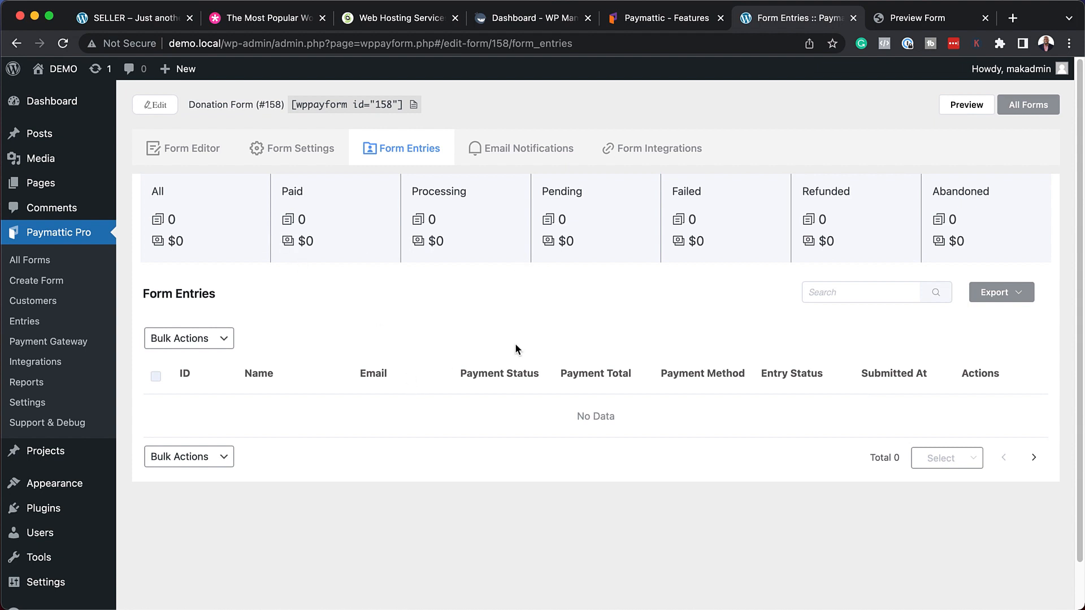
# Review the Donation Form's admin email notification settings.
pyautogui.click(527, 156)
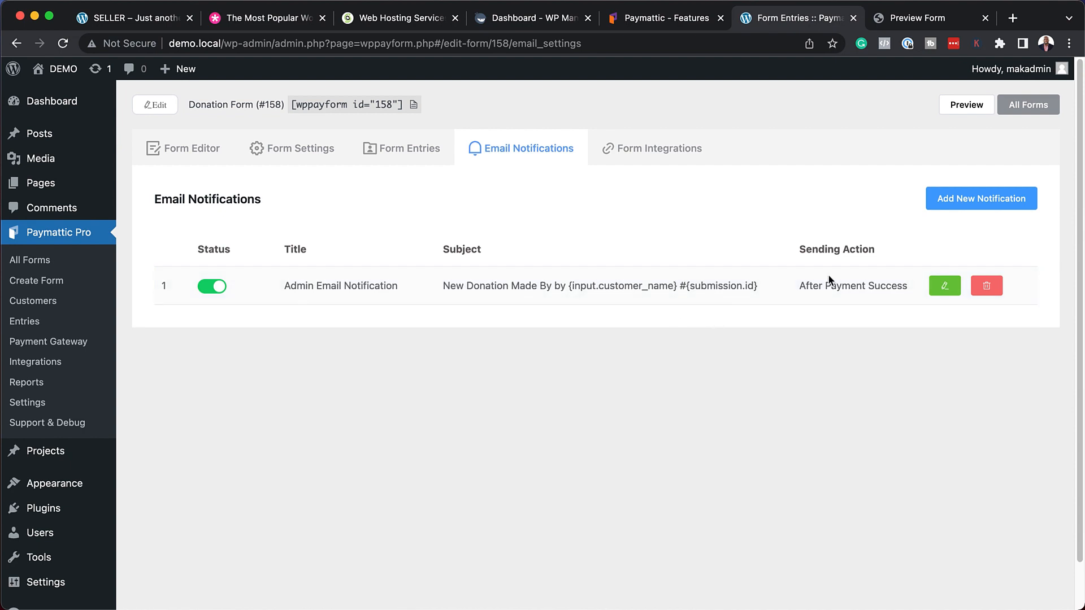
pyautogui.click(946, 286)
pyautogui.scroll(-1, 548, 384)
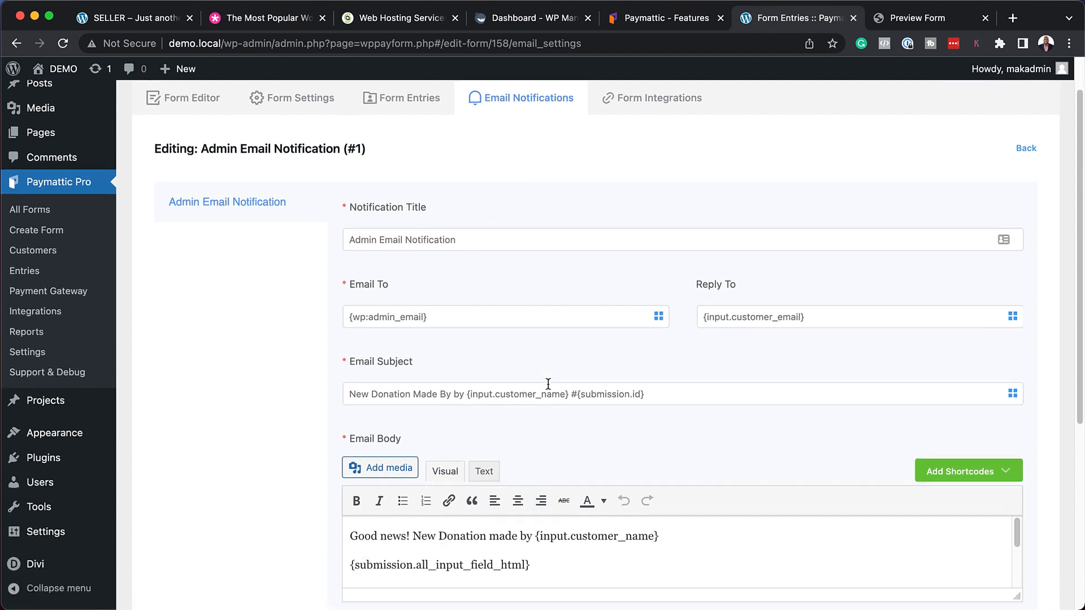
pyautogui.scroll(-2, 548, 384)
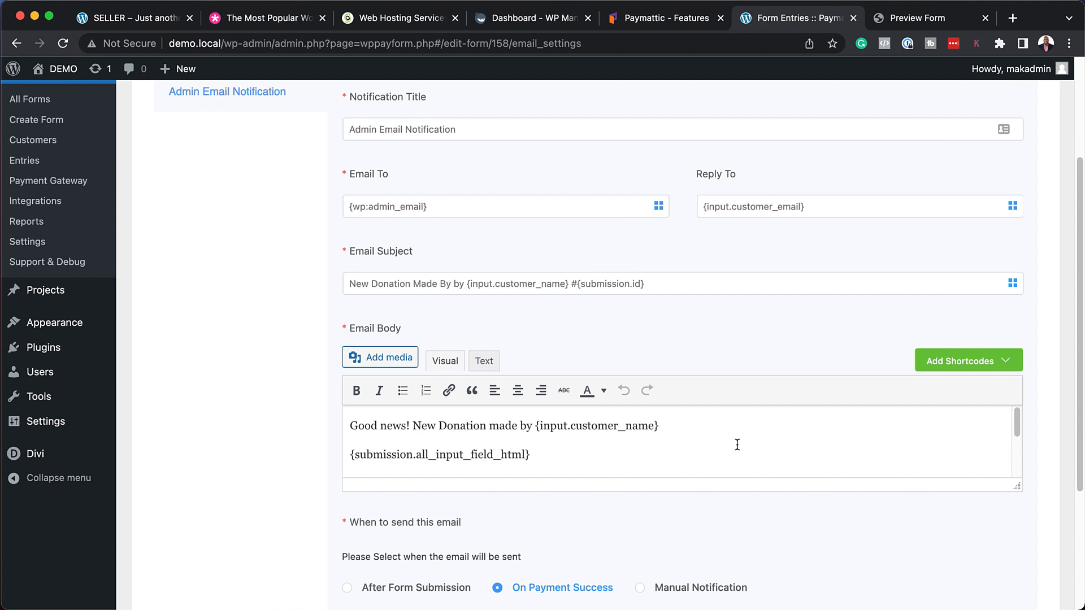
pyautogui.scroll(3, 684, 424)
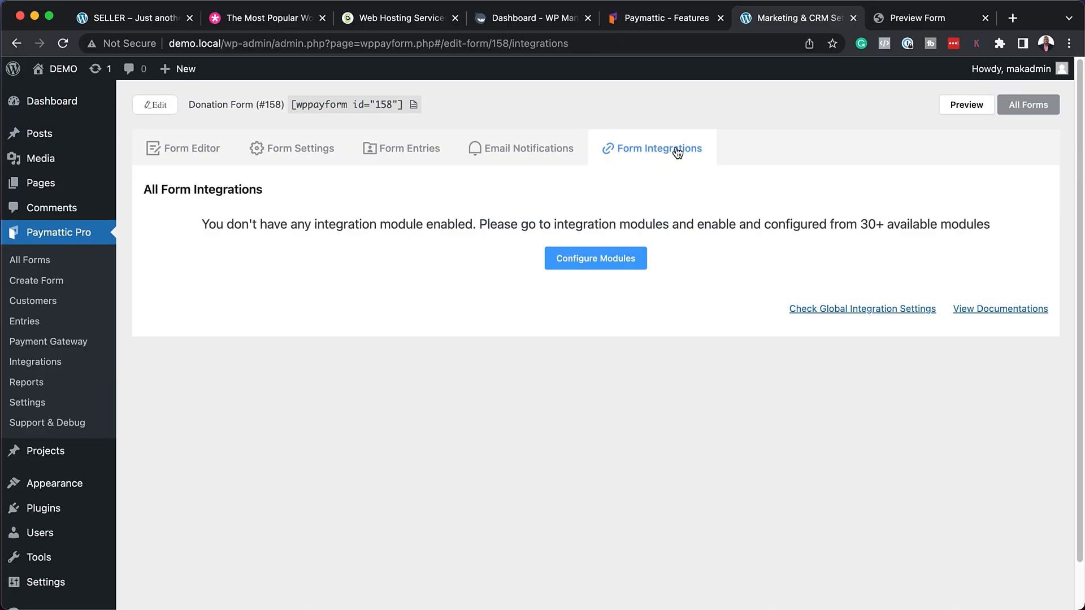
# Browse the Paymattic integration modules without enabling any, then return to All Forms.
pyautogui.click(594, 260)
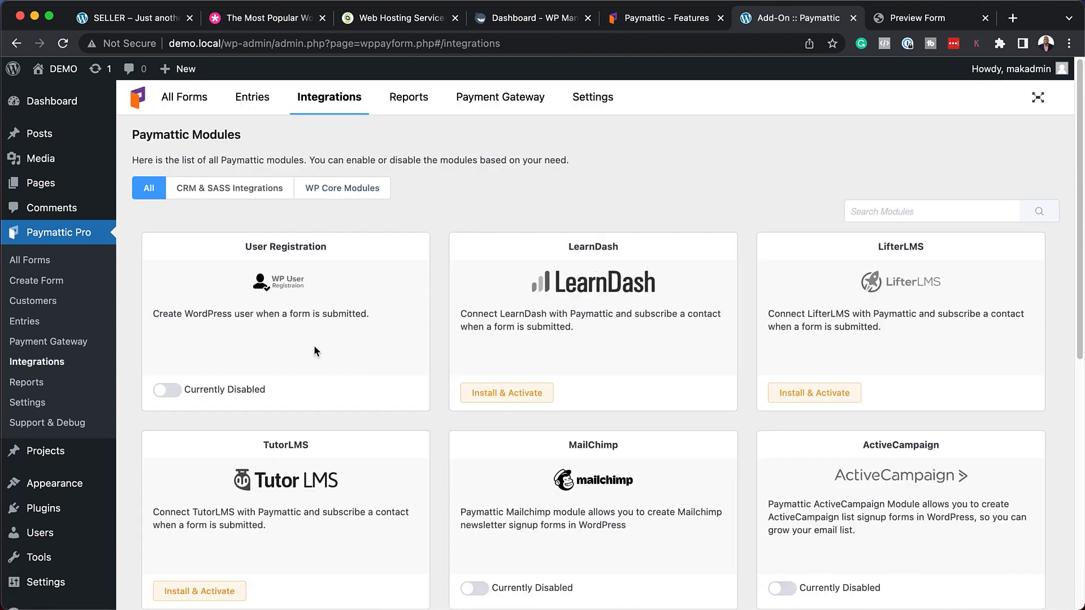
pyautogui.scroll(-2, 340, 361)
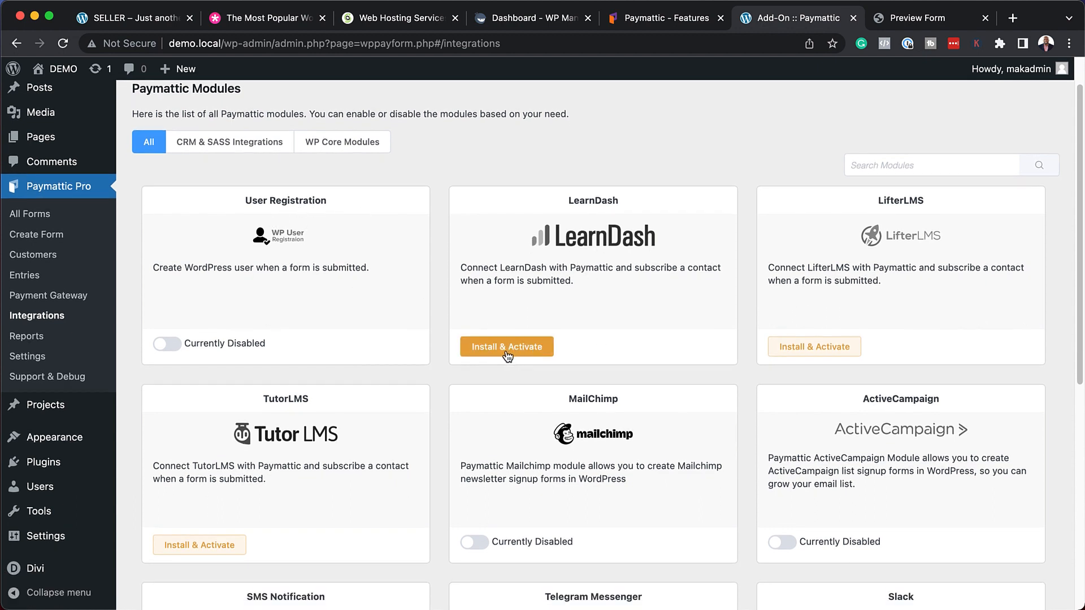
pyautogui.scroll(-2, 644, 371)
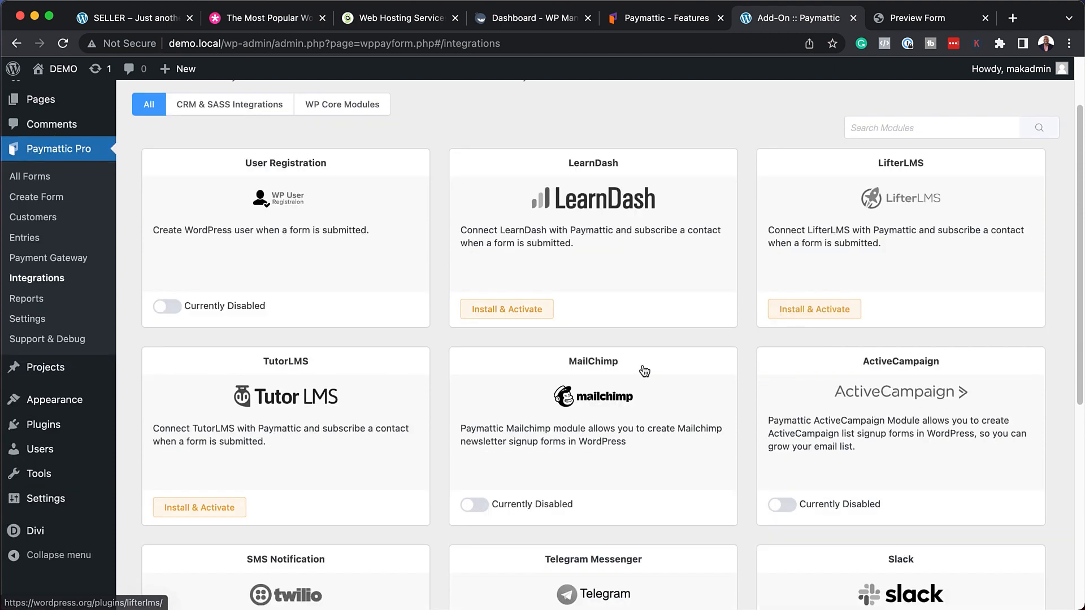
pyautogui.scroll(-6, 358, 413)
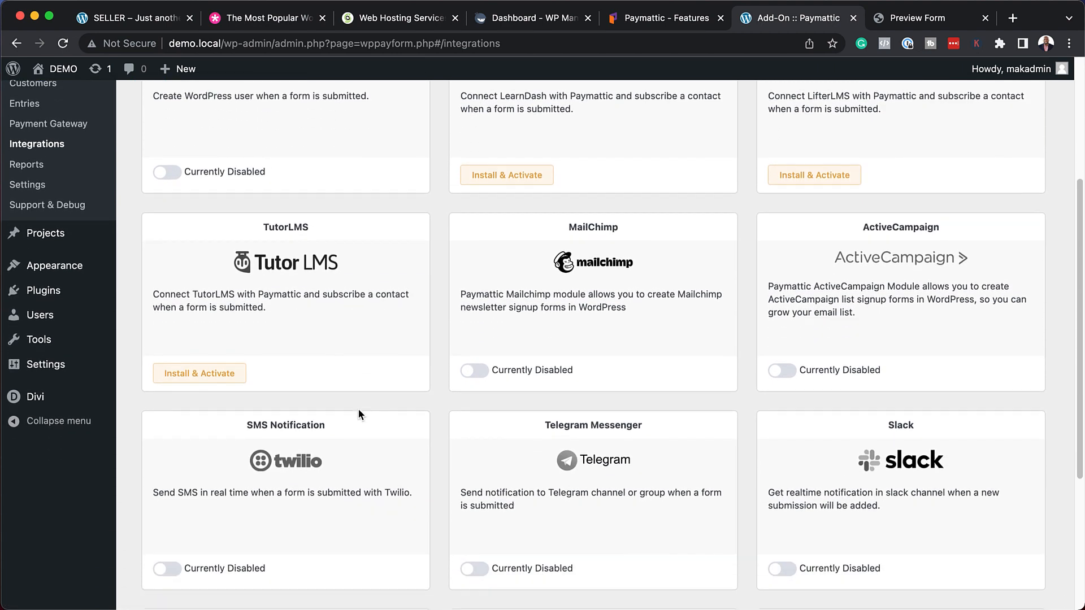
pyautogui.scroll(-10, 359, 412)
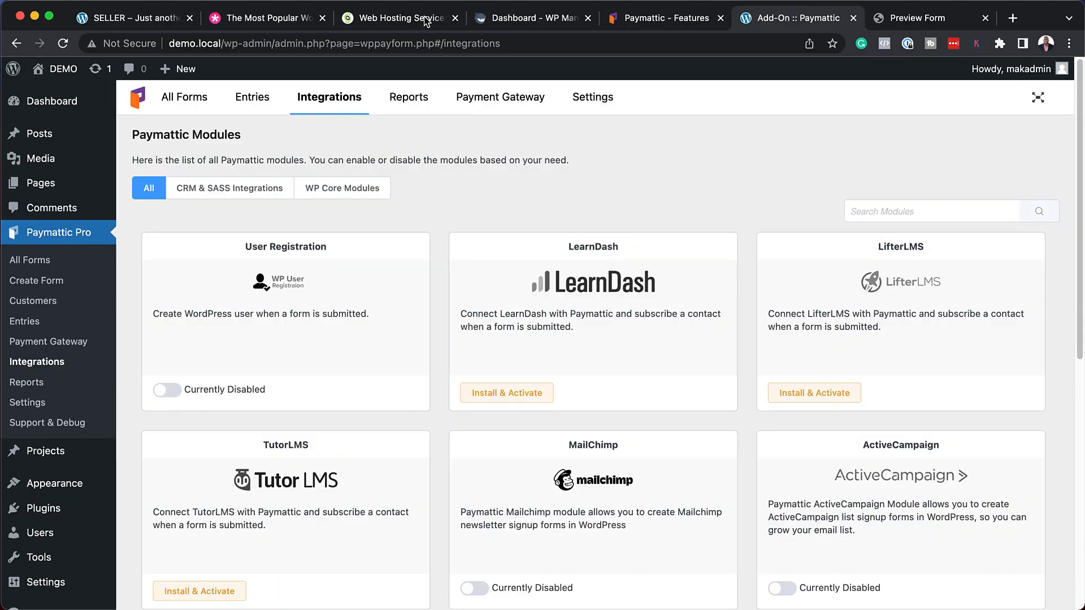
pyautogui.click(172, 98)
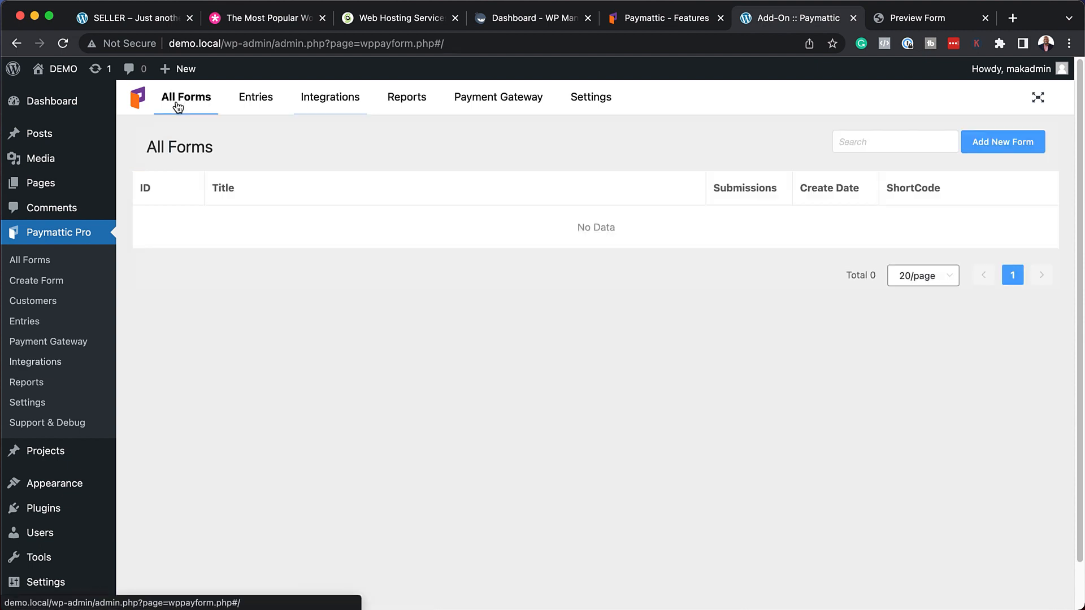
# Create new form #160 from the PayPal Payment Form template in the template gallery.
pyautogui.click(1019, 145)
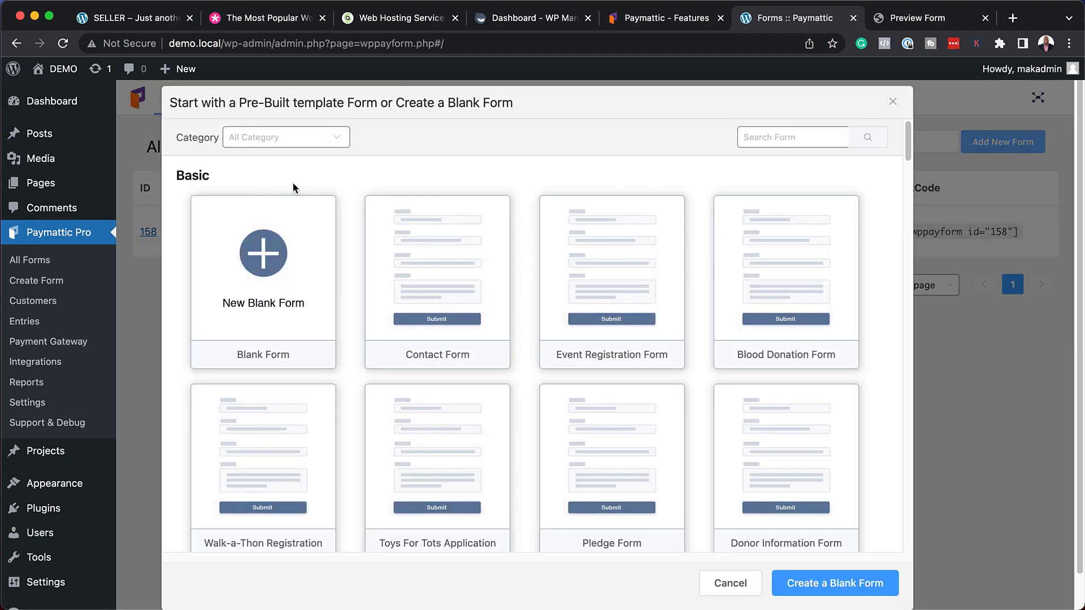
pyautogui.scroll(-4, 570, 441)
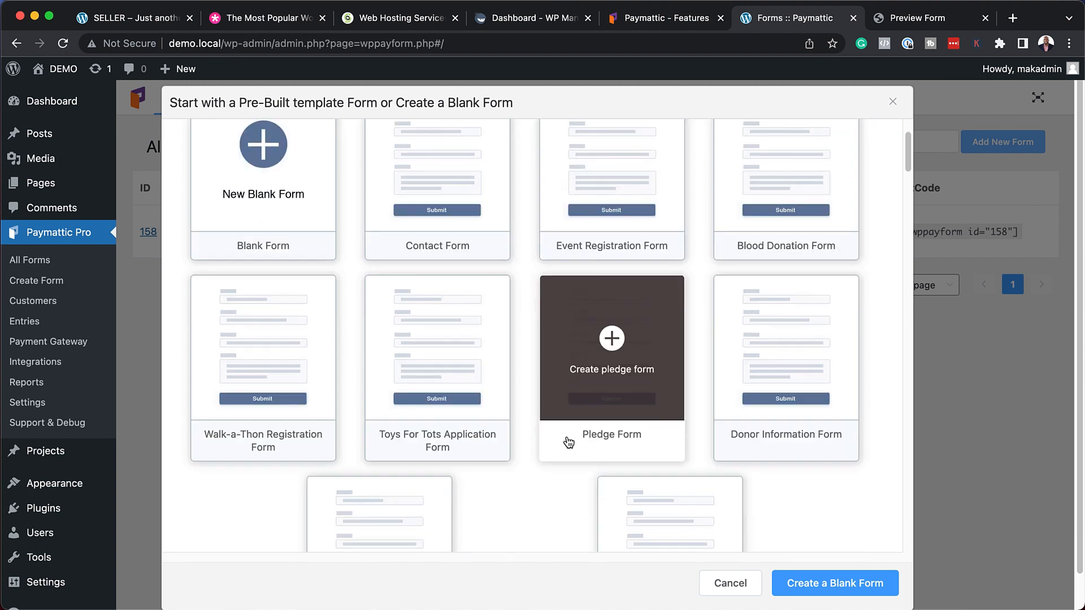
pyautogui.scroll(-6, 569, 435)
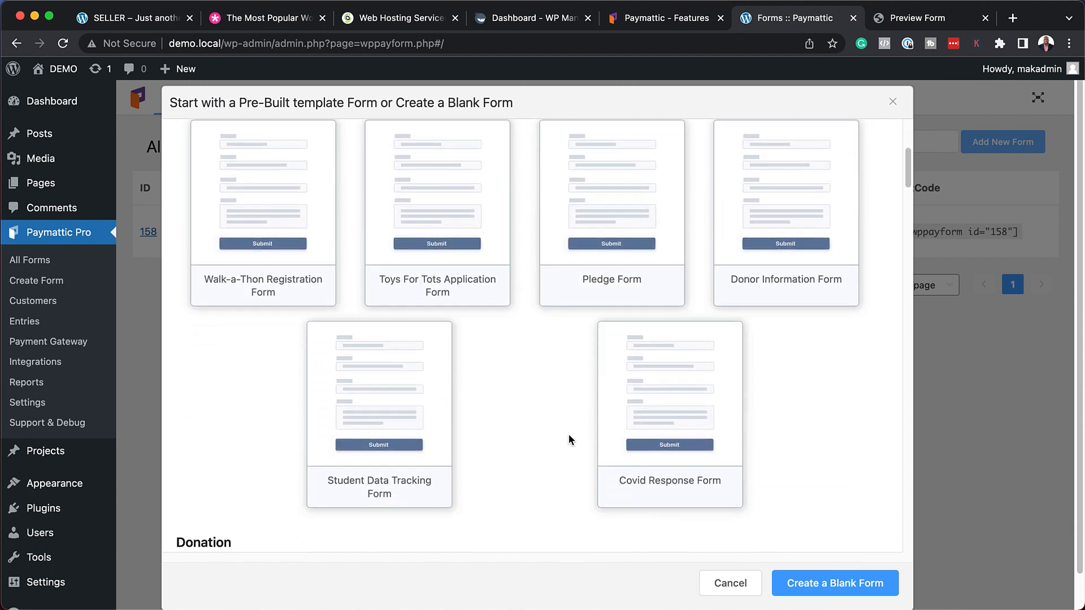
pyautogui.scroll(-5, 570, 438)
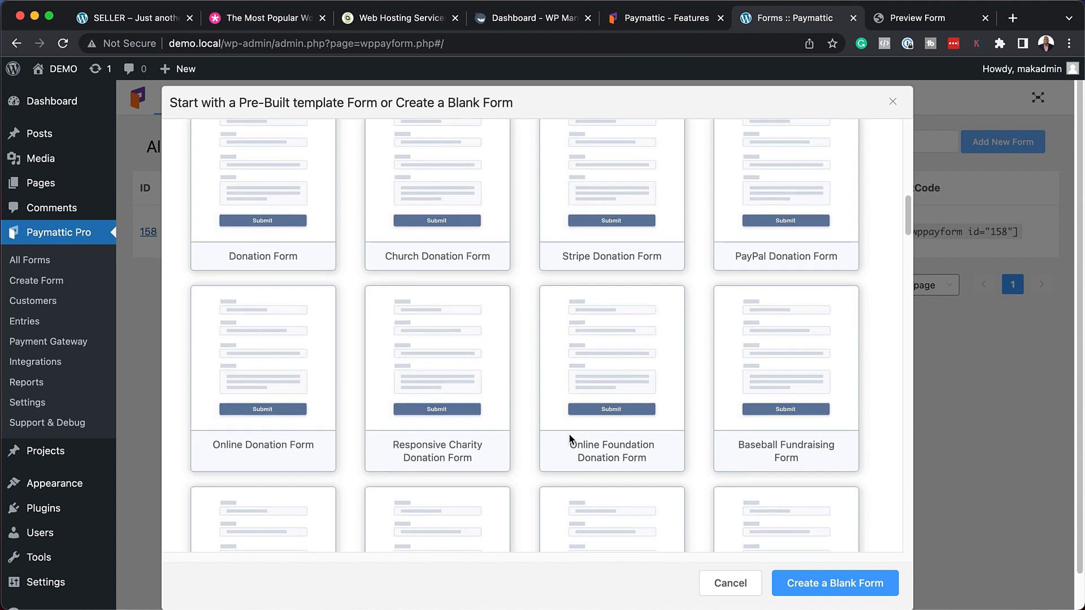
pyautogui.scroll(5, 570, 438)
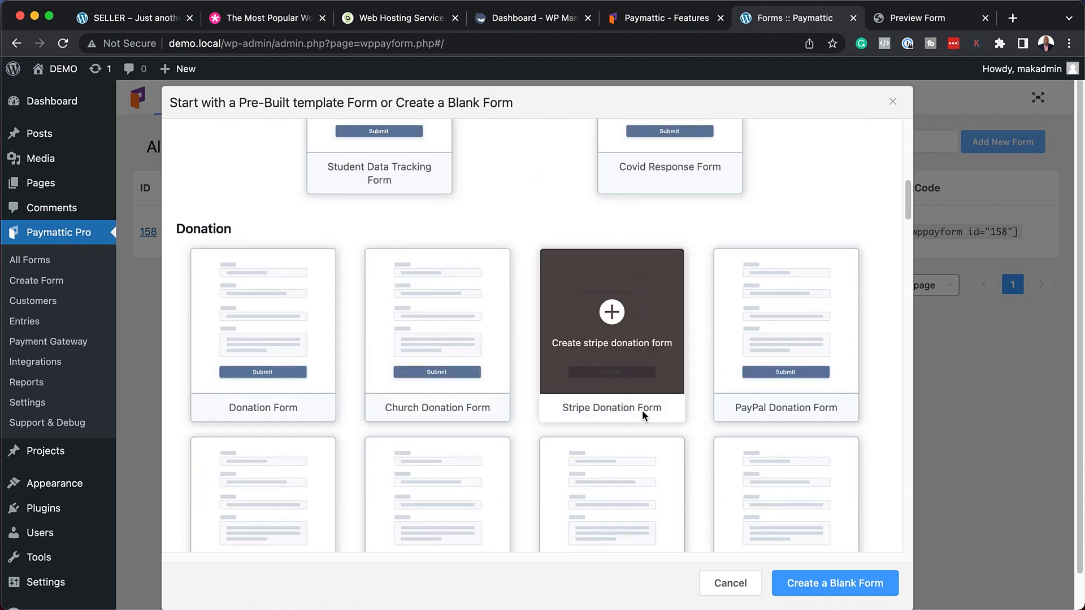
pyautogui.scroll(-10, 644, 417)
pyautogui.scroll(-7, 644, 417)
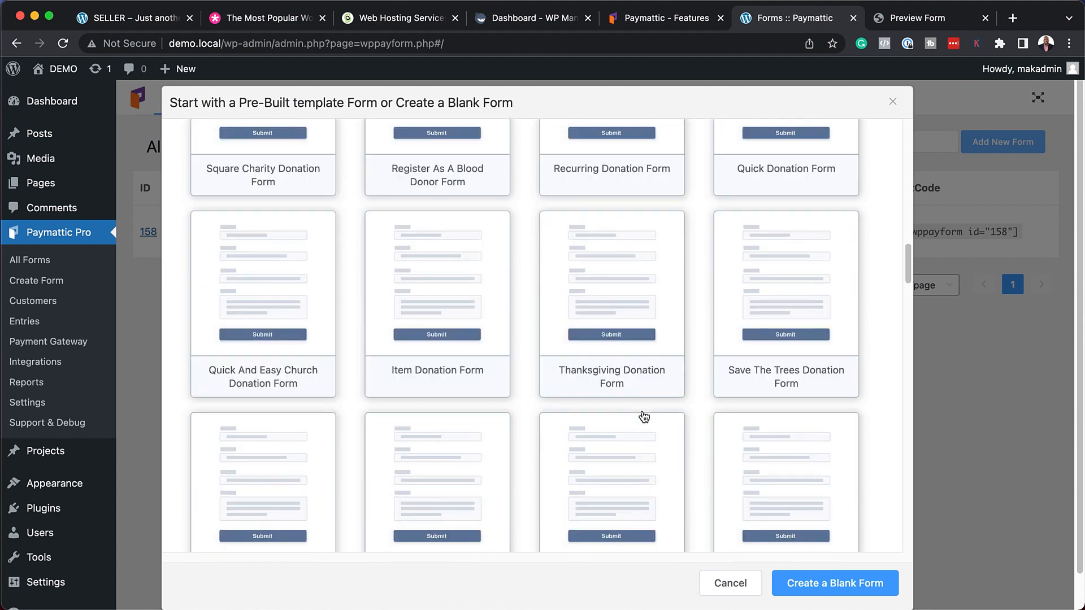
pyautogui.scroll(-4, 644, 417)
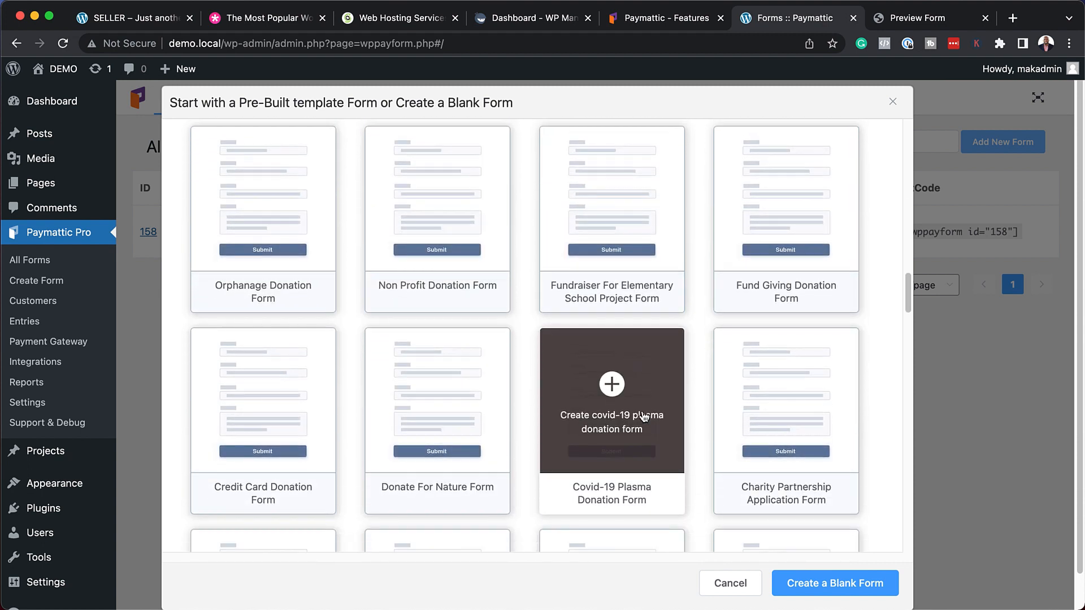
pyautogui.scroll(-2, 644, 417)
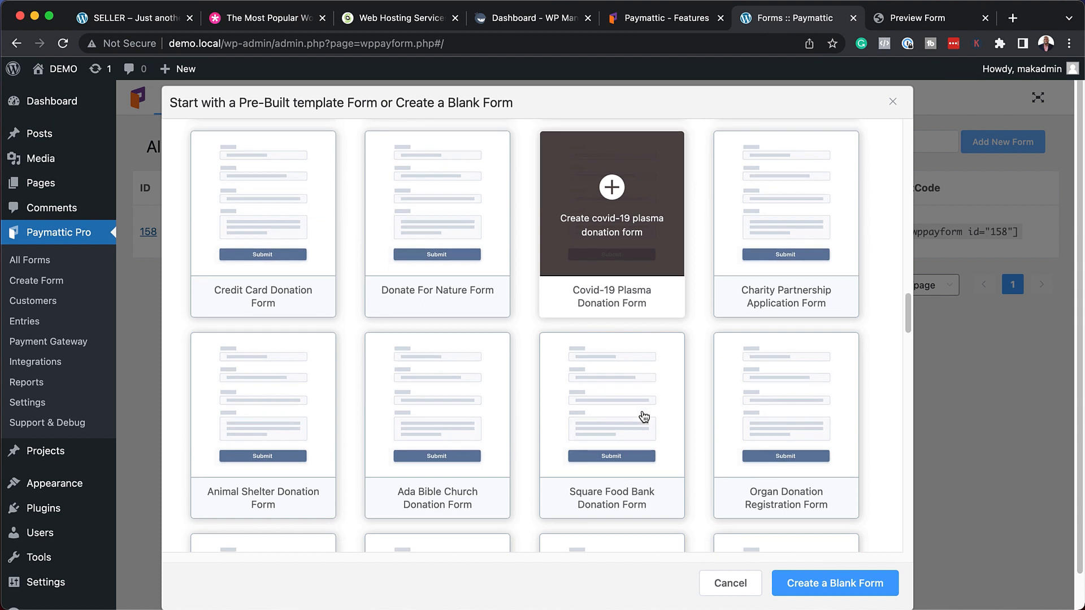
pyautogui.scroll(-8, 644, 417)
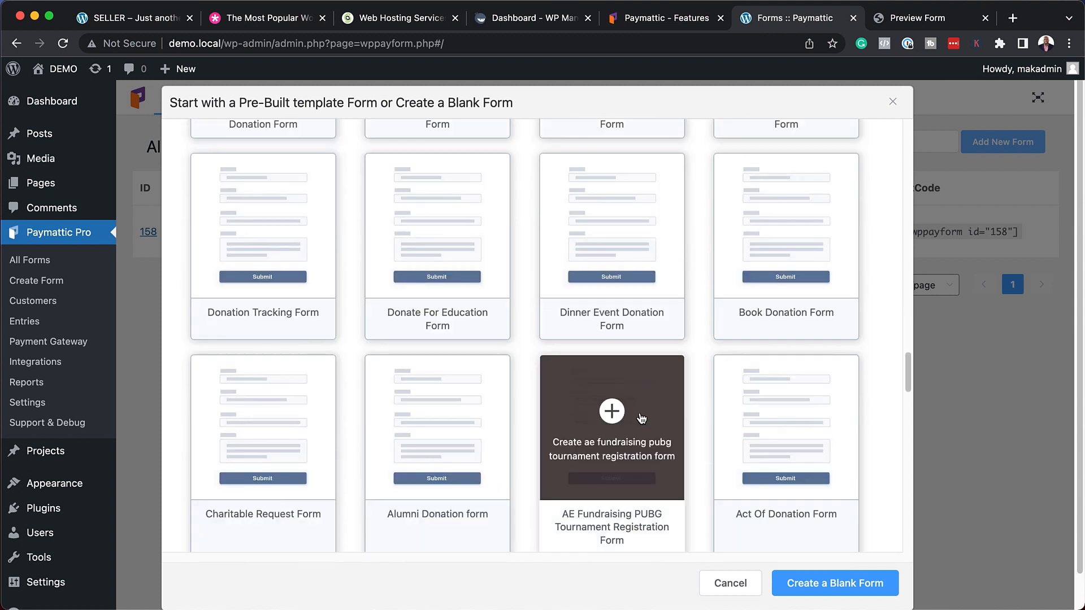
pyautogui.scroll(-3, 572, 446)
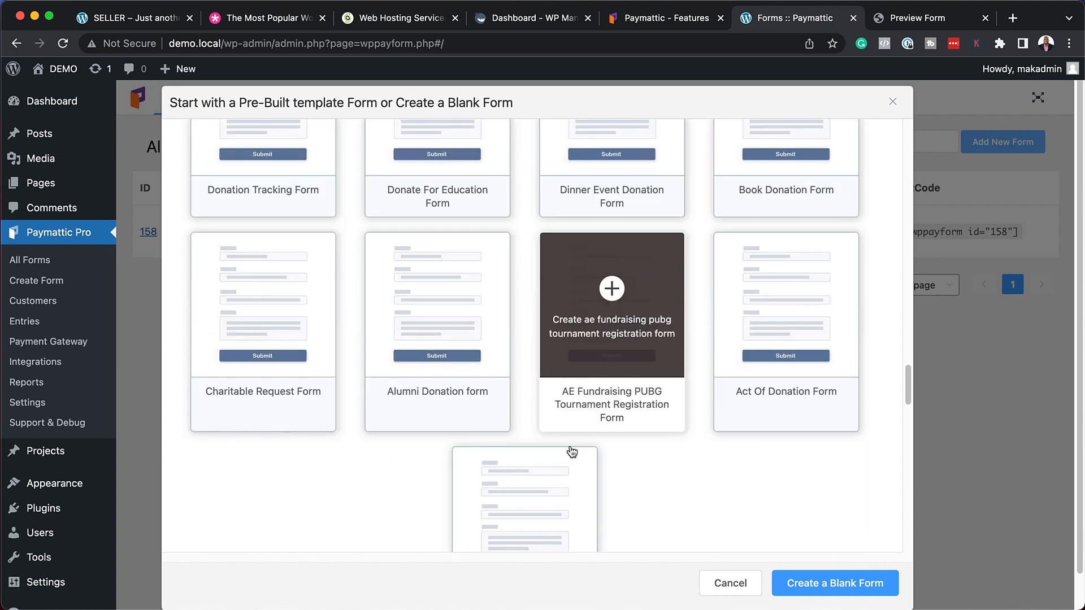
pyautogui.scroll(-7, 571, 444)
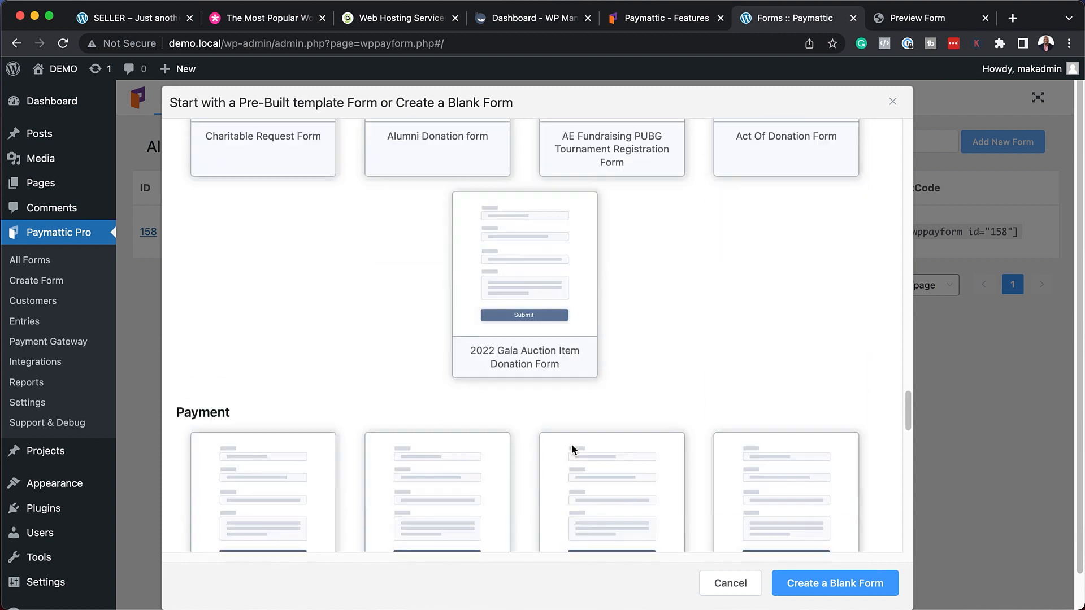
pyautogui.scroll(-1, 571, 444)
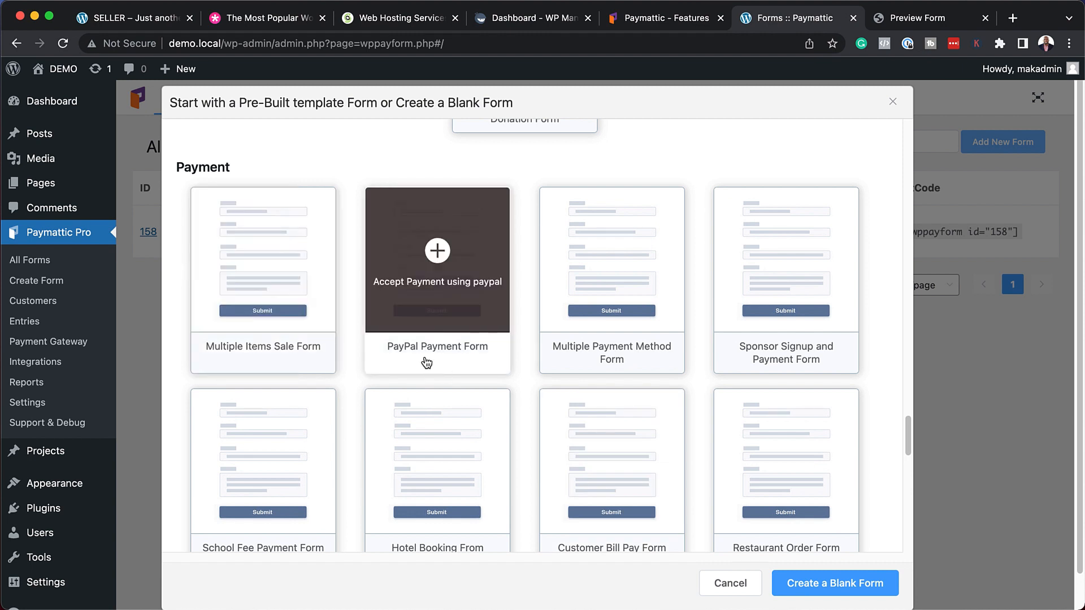
pyautogui.click(468, 273)
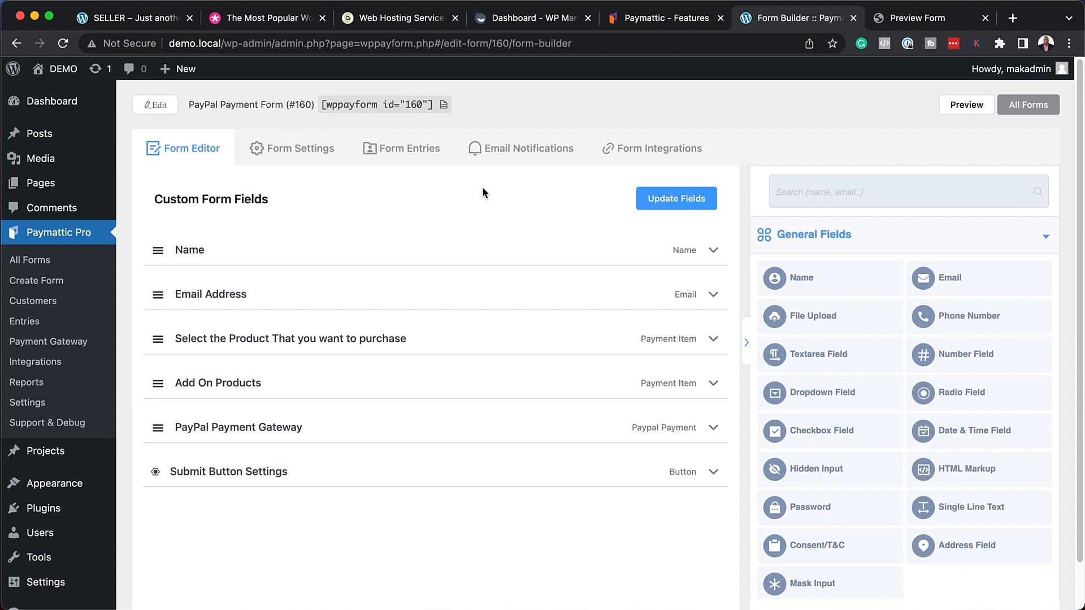
# Open a live preview of the PayPal Payment Form (#160).
pyautogui.click(963, 107)
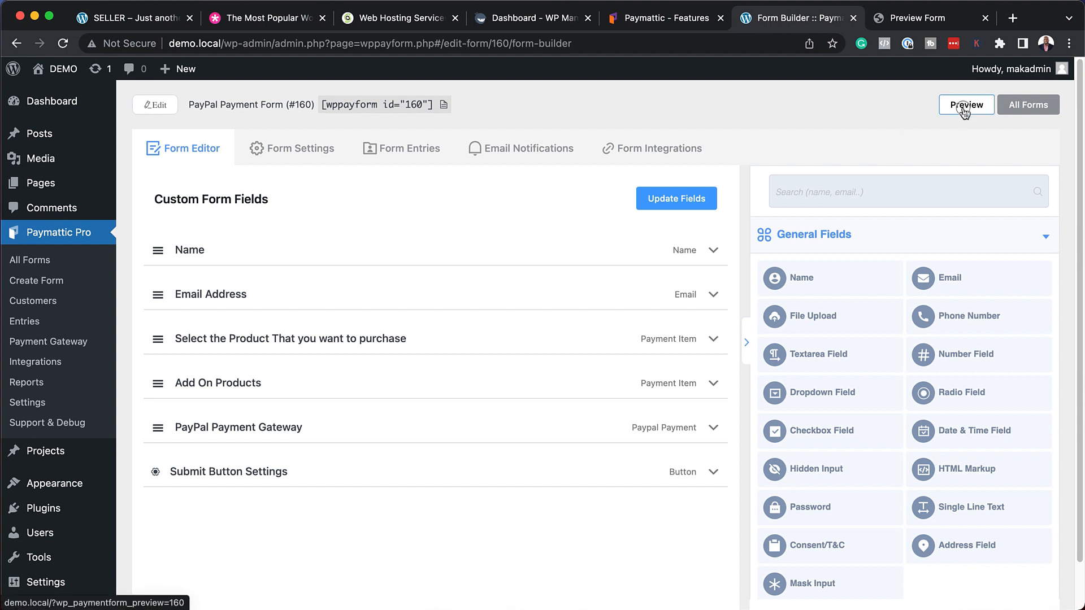
# Test the preview with Product 2 and Add-on Item 1 for a $45 total, then return to the builder.
pyautogui.click(985, 18)
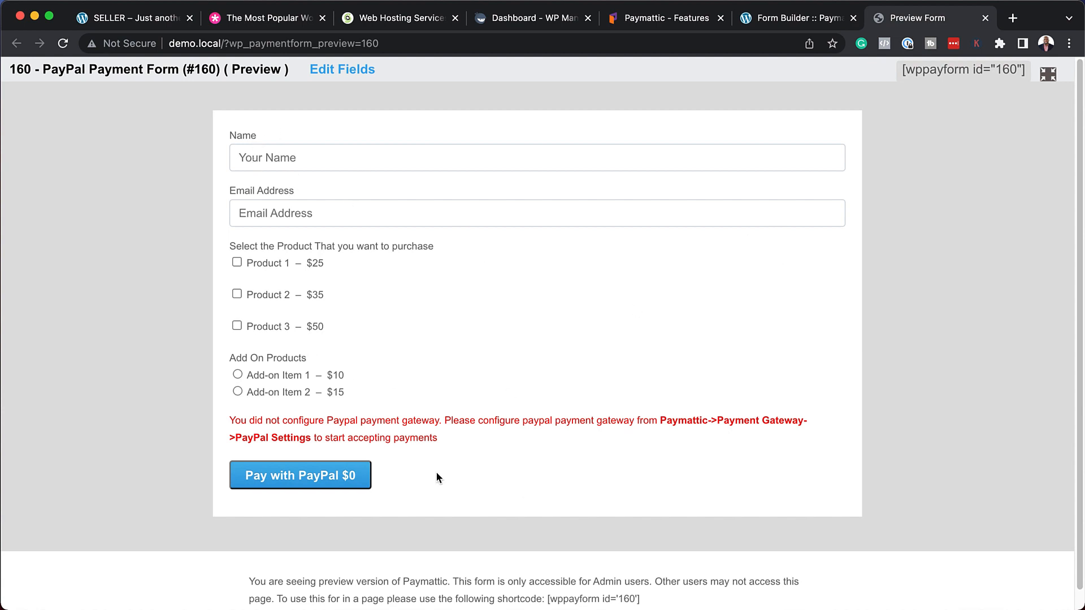
pyautogui.click(279, 222)
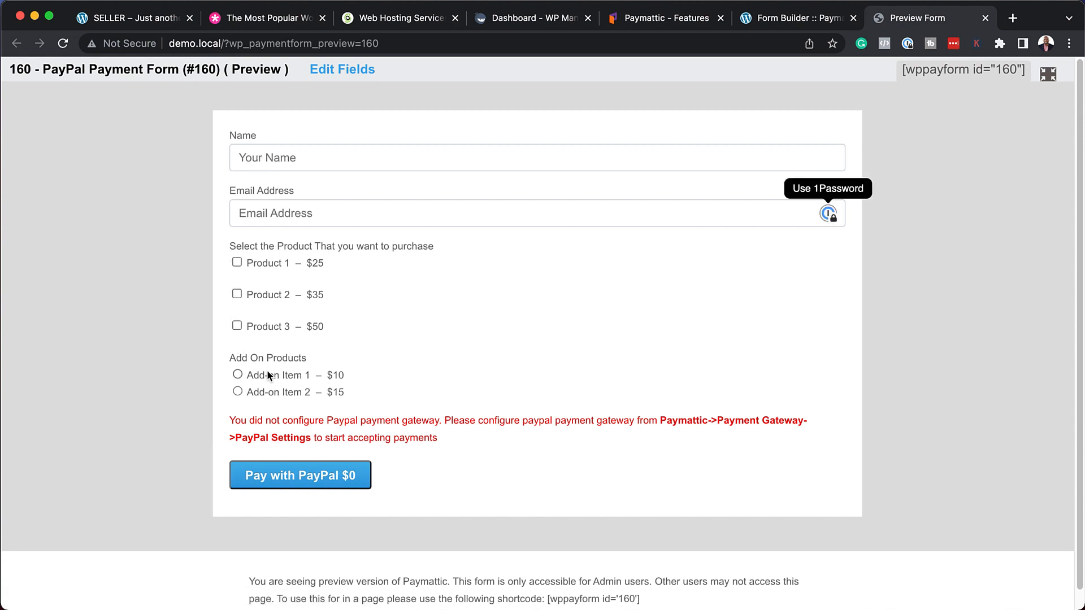
pyautogui.click(237, 375)
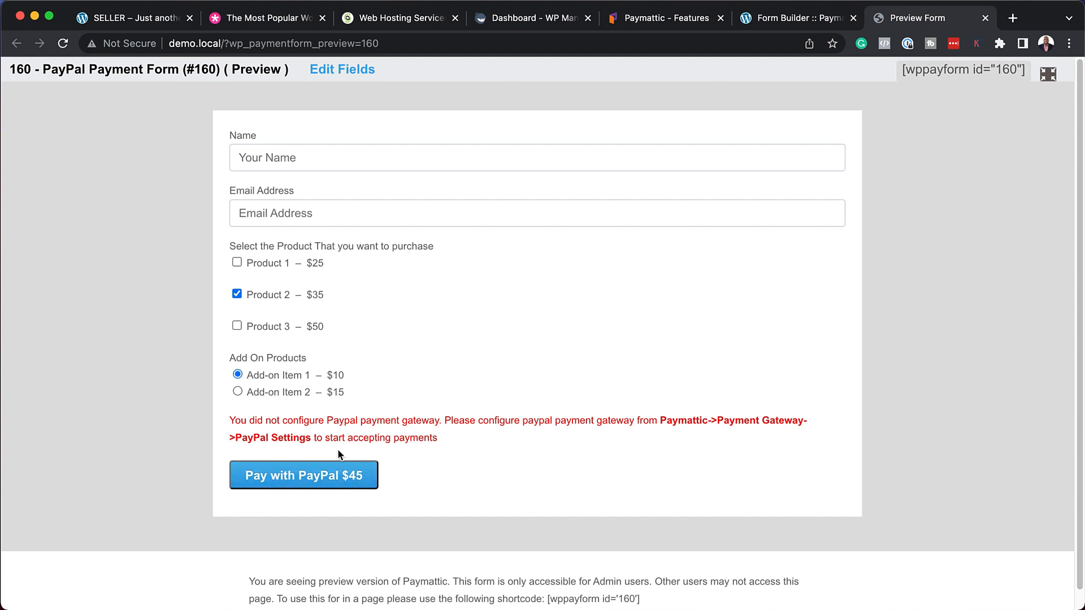
pyautogui.click(767, 22)
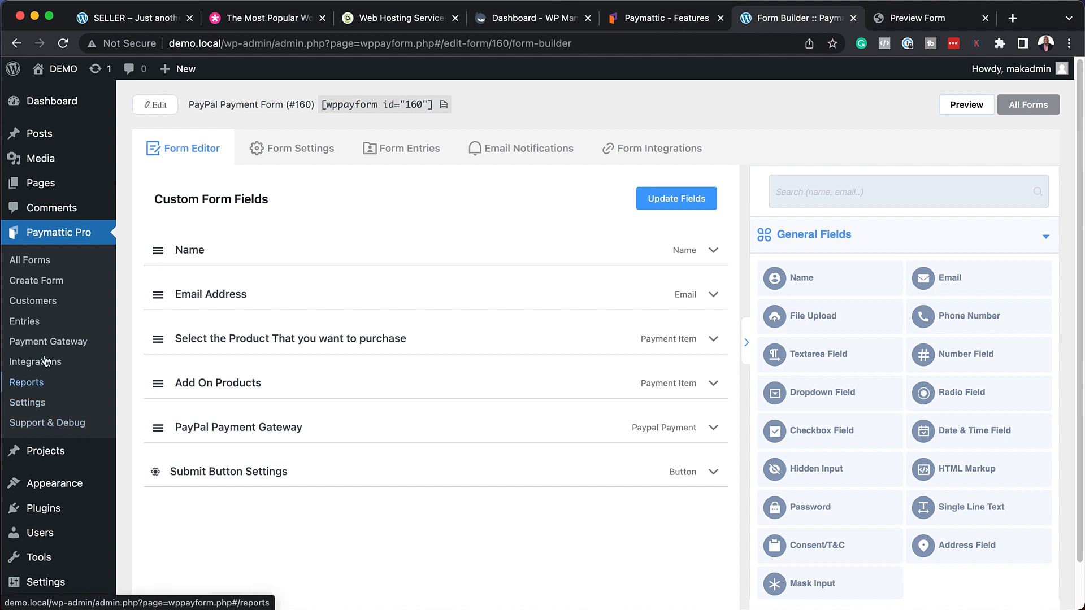
# In Global Settings, confirm the currency stays United States Dollar and open the Coupons section.
pyautogui.click(38, 404)
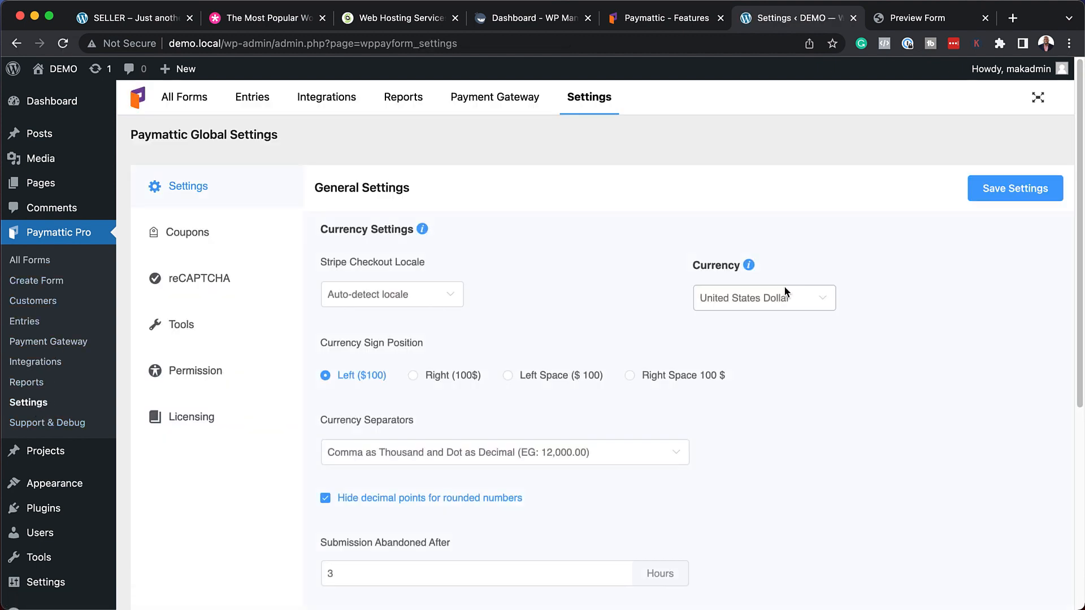
pyautogui.click(785, 296)
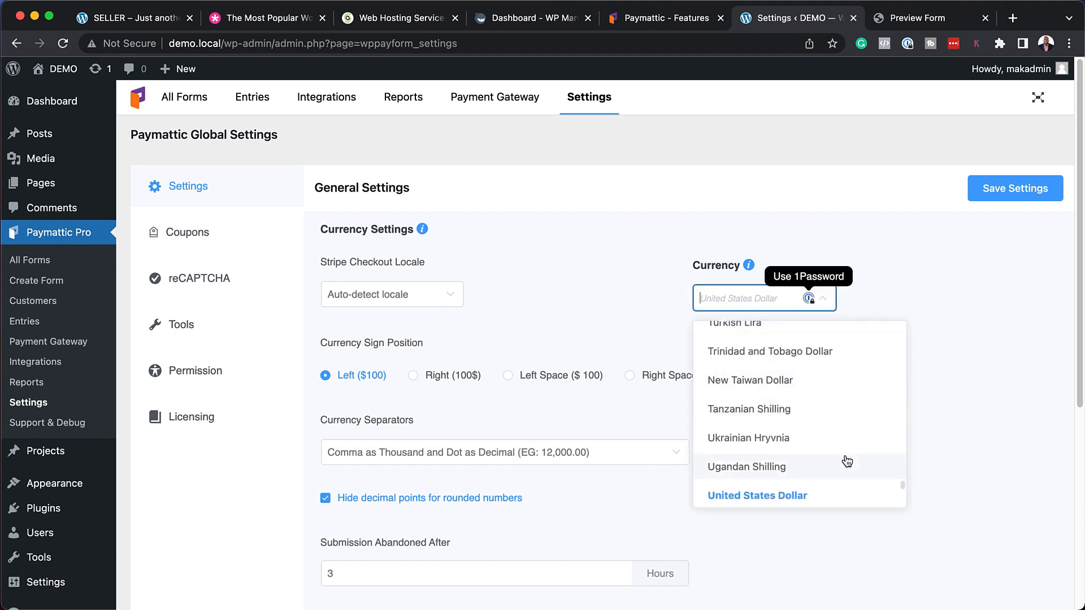
pyautogui.scroll(-5, 847, 461)
pyautogui.scroll(-1, 849, 459)
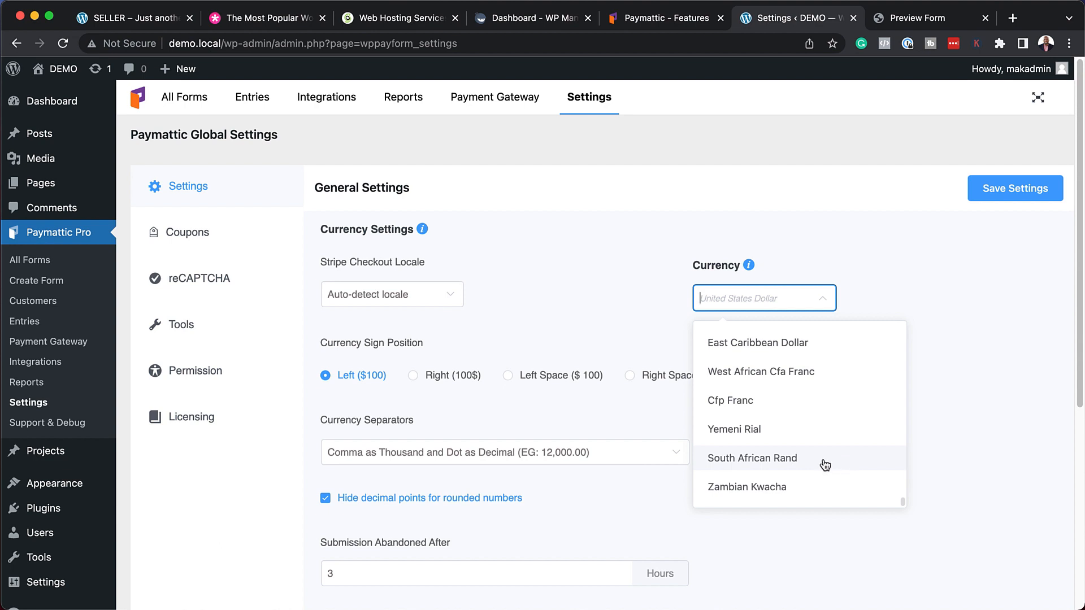
pyautogui.click(611, 262)
pyautogui.click(211, 235)
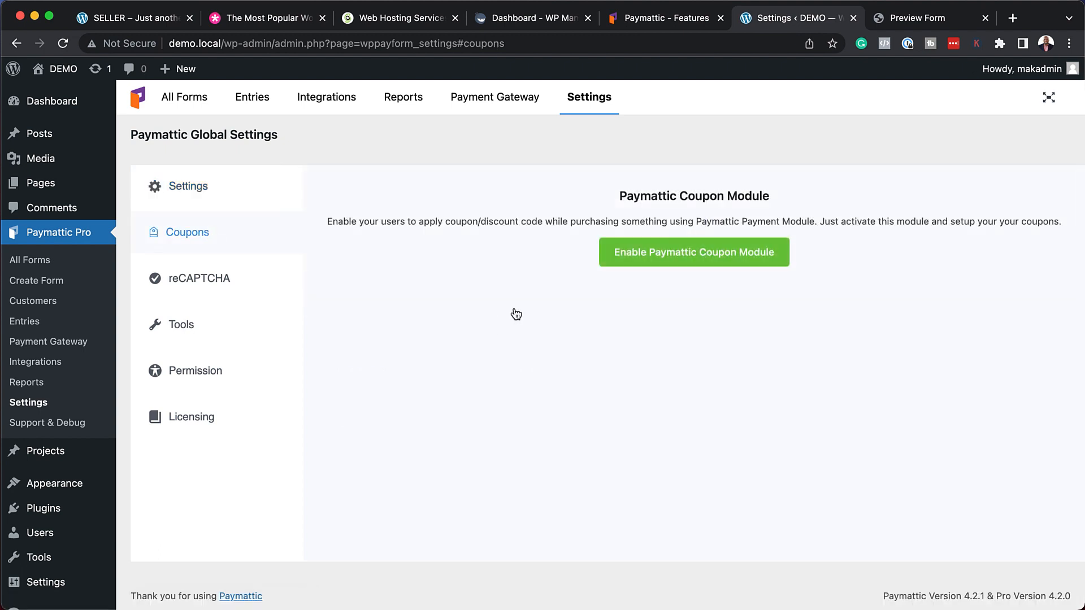
# Enable the coupon module and create a '20% Discount' coupon, code MAK20, giving 20 percent off.
pyautogui.click(678, 261)
pyautogui.click(1006, 193)
pyautogui.click(470, 162)
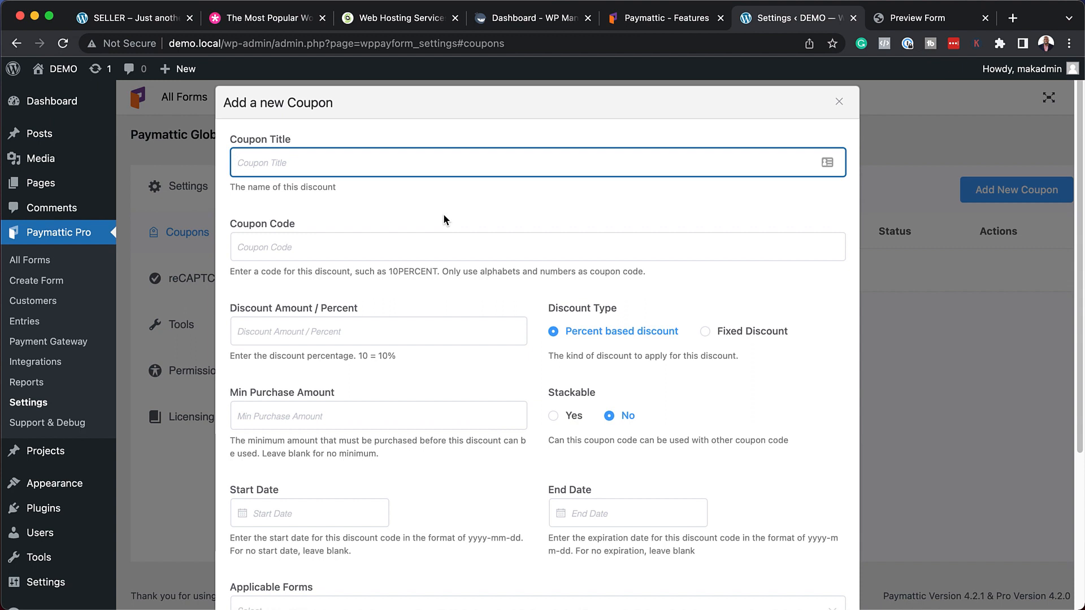
pyautogui.write('20% Discount')
pyautogui.click(402, 245)
pyautogui.write('MAK')
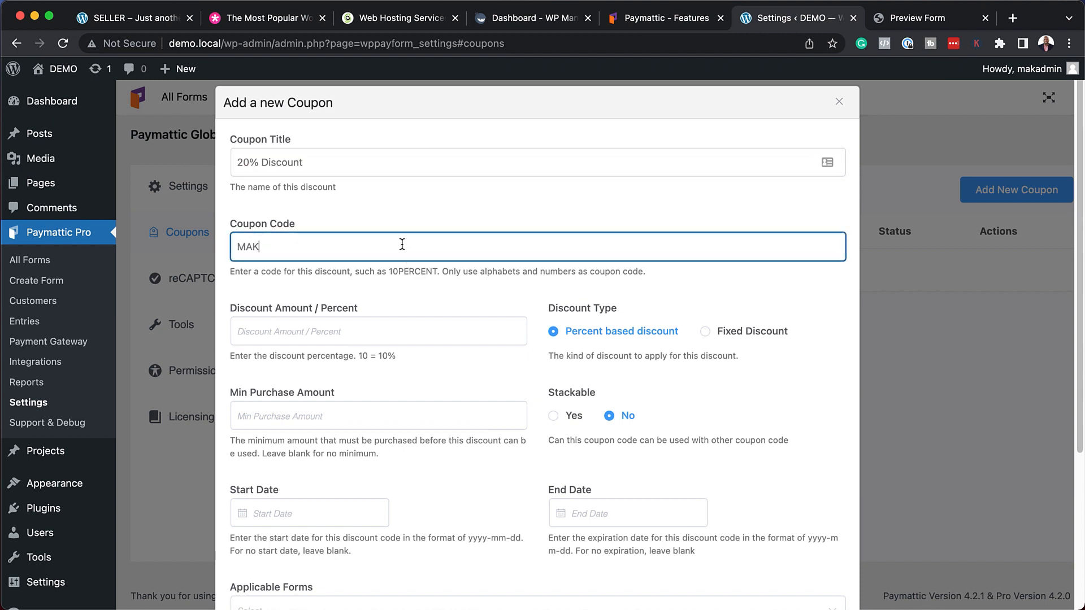
pyautogui.click(372, 328)
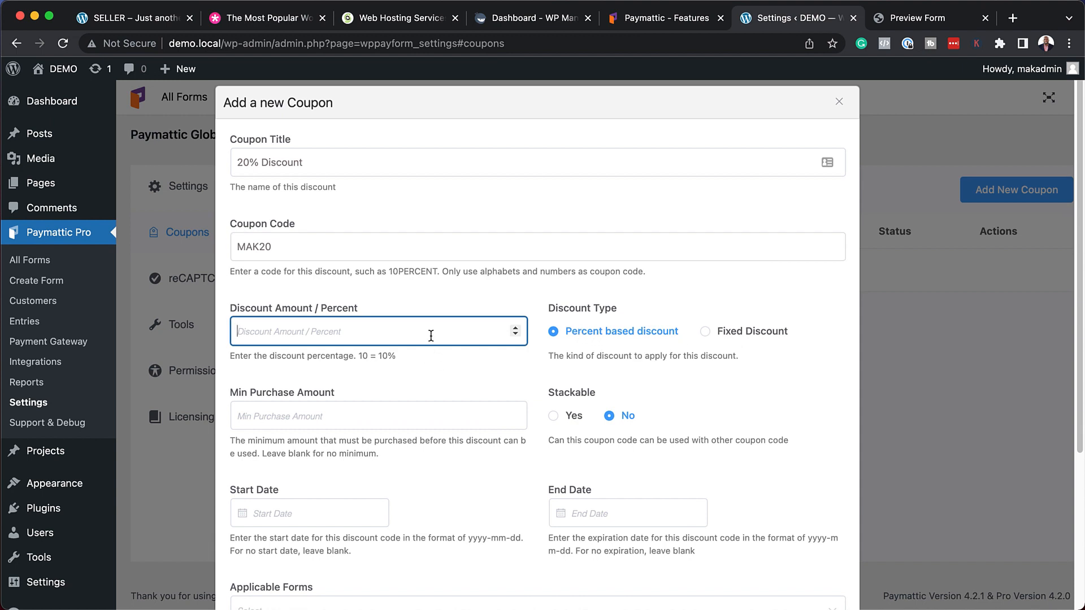
pyautogui.write('20')
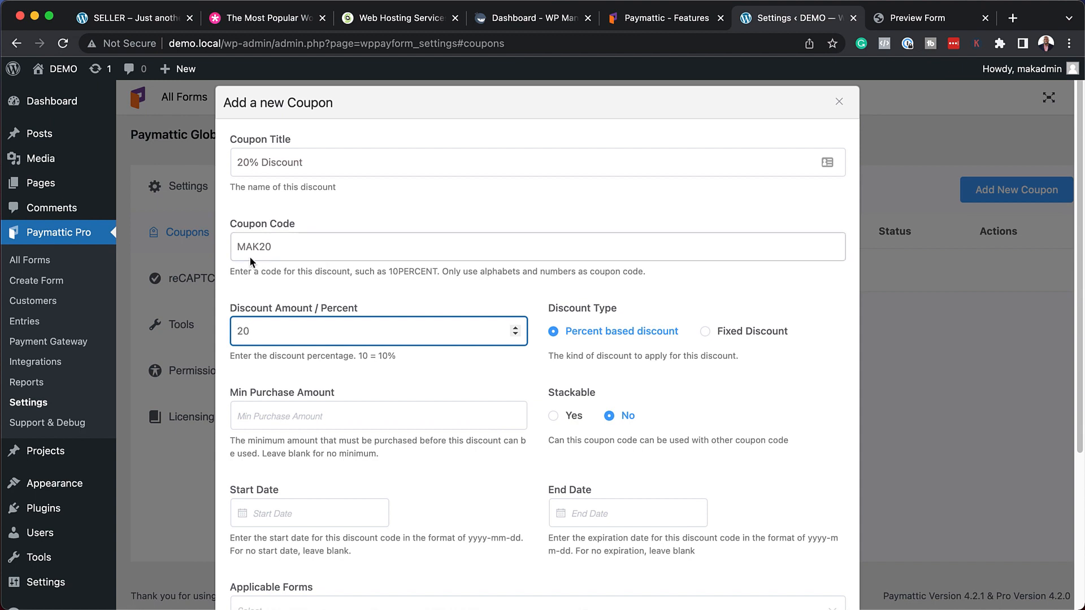
# Restrict the coupon to Donation Form (#158) and save it.
pyautogui.scroll(-1, 446, 451)
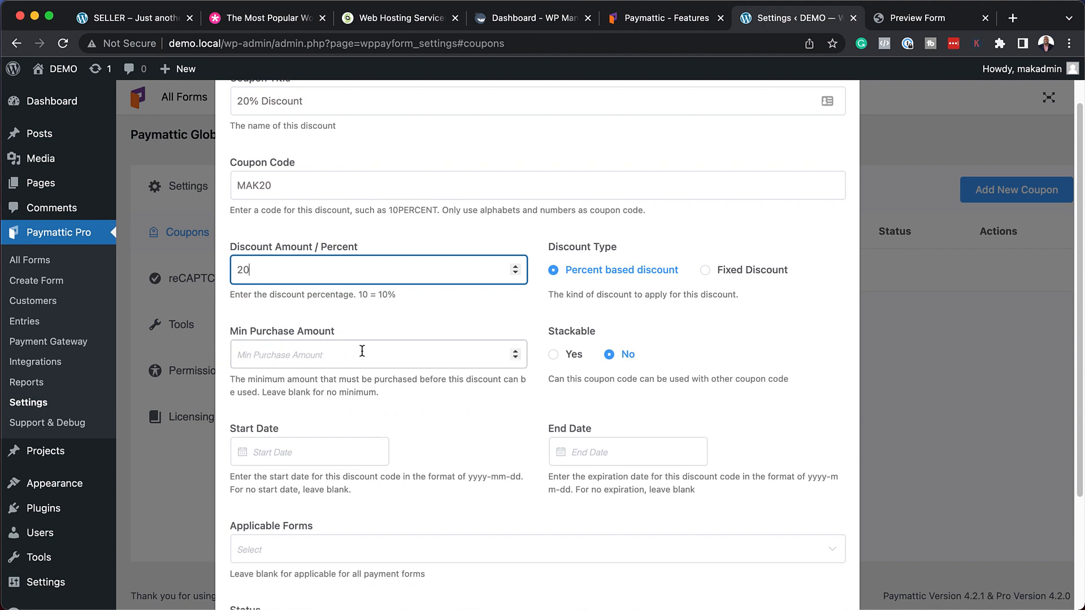
pyautogui.scroll(-4, 410, 508)
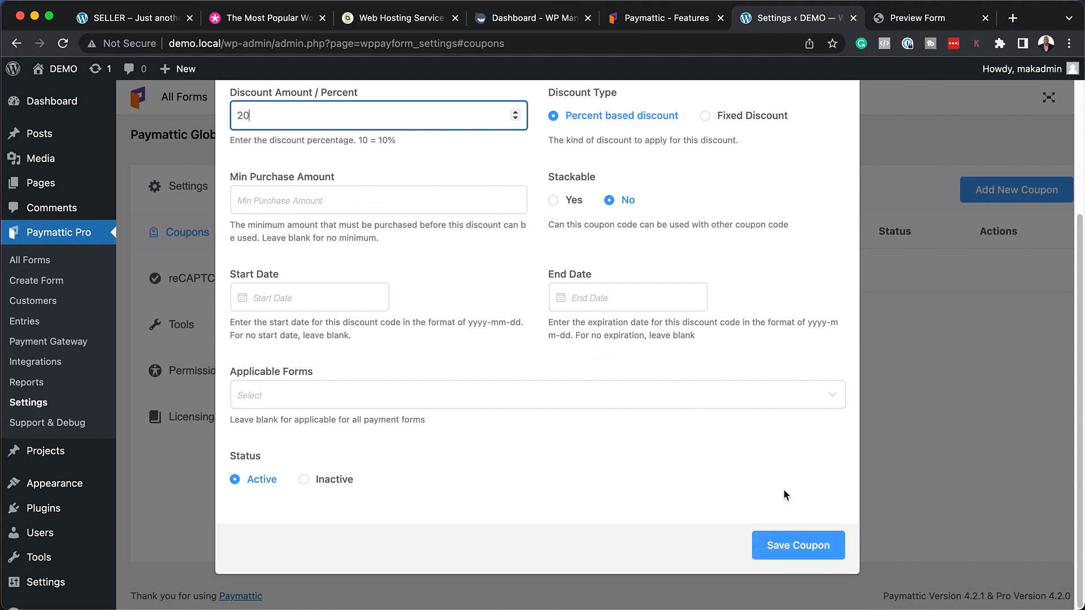
pyautogui.click(293, 399)
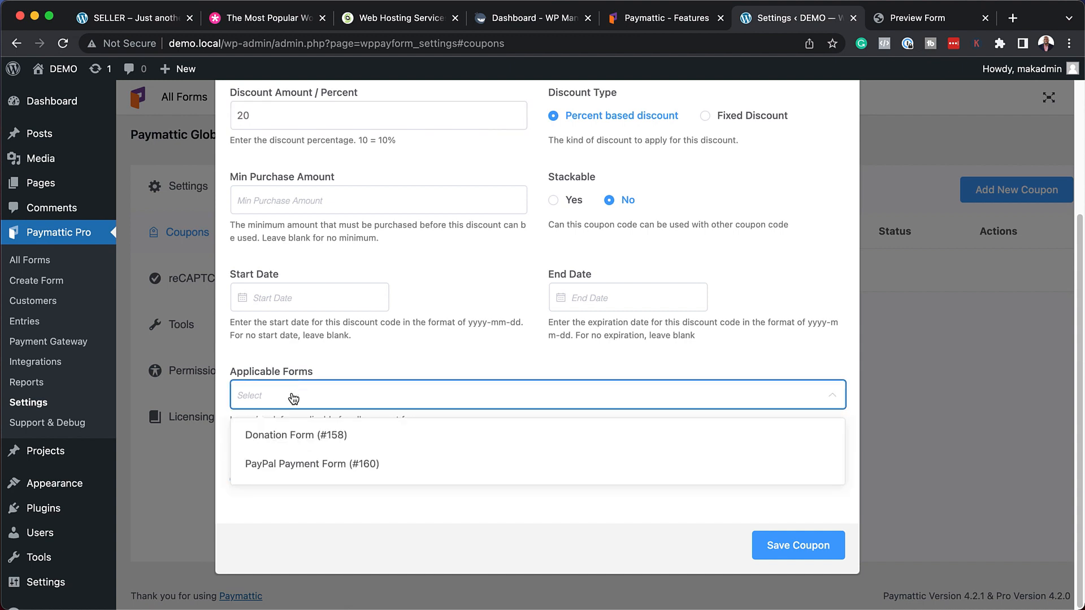
pyautogui.click(306, 435)
pyautogui.click(785, 546)
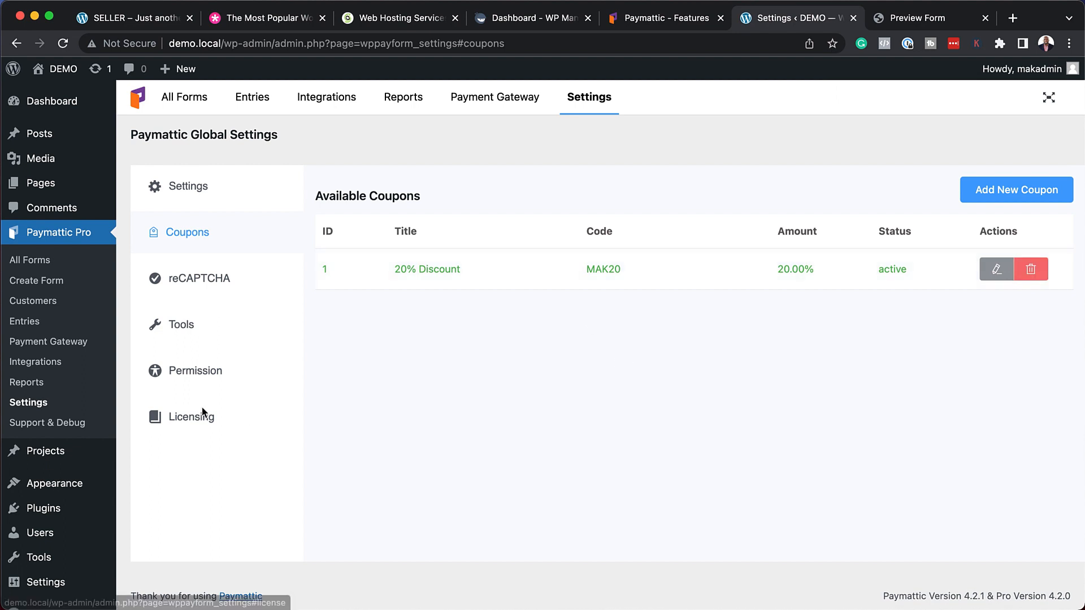
pyautogui.click(48, 342)
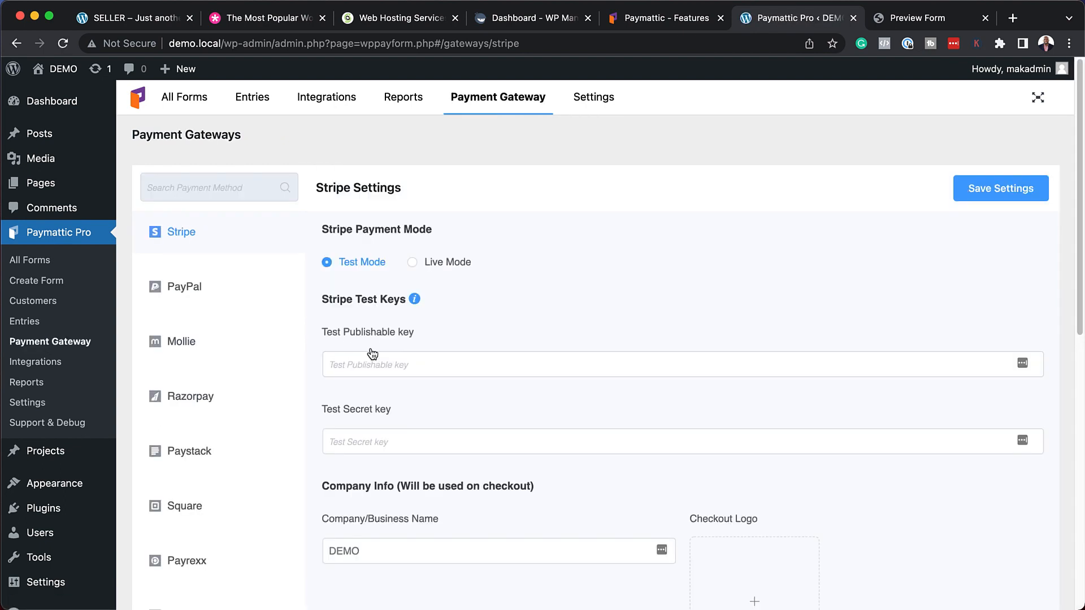
# Open the PayPal gateway settings and review its Live Mode options.
pyautogui.click(208, 287)
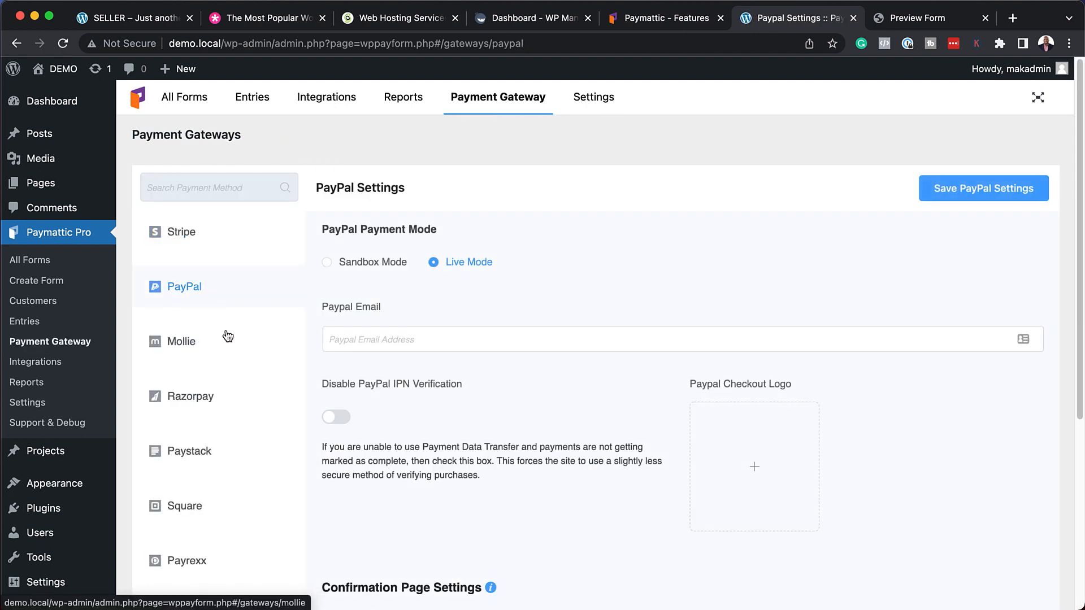
pyautogui.scroll(-4, 228, 336)
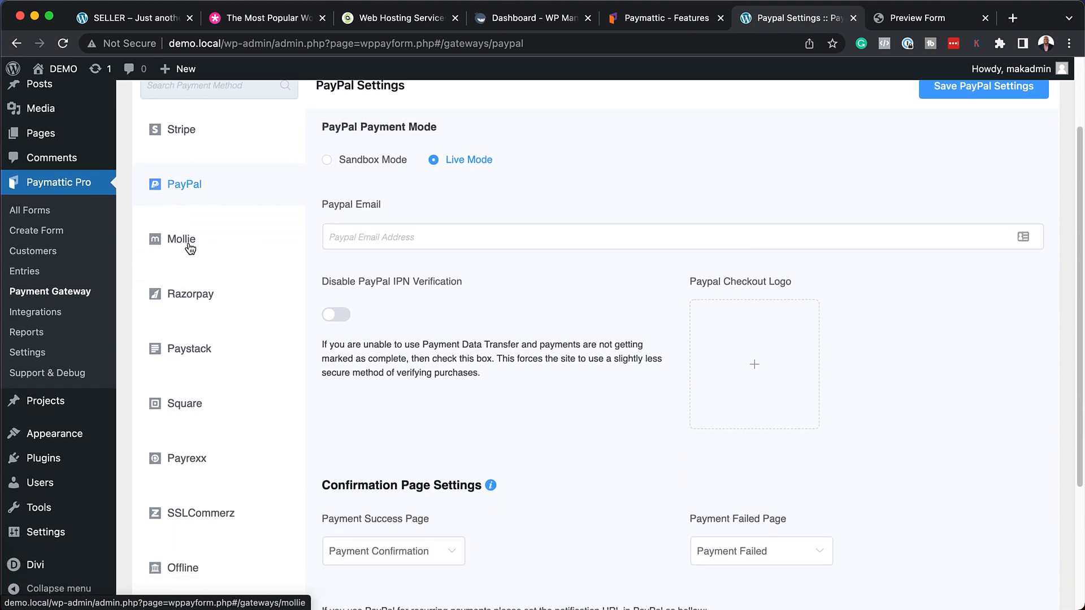
pyautogui.scroll(-7, 261, 320)
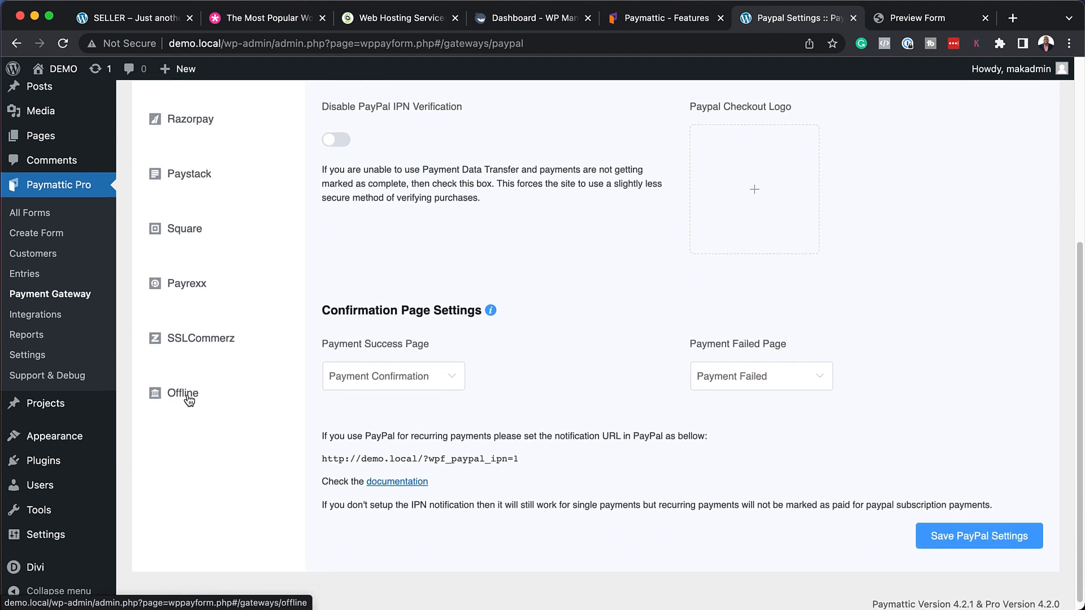
pyautogui.scroll(1, 227, 412)
pyautogui.scroll(5, 227, 413)
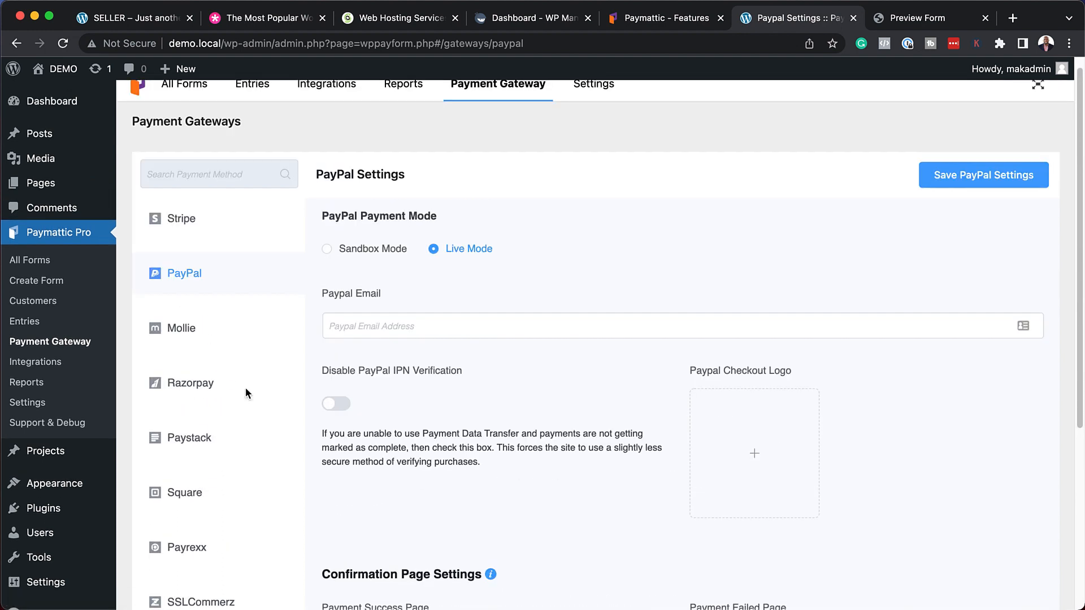
# Enter the merchant's PayPal email, save the PayPal settings, and view the Reports page.
pyautogui.click(354, 327)
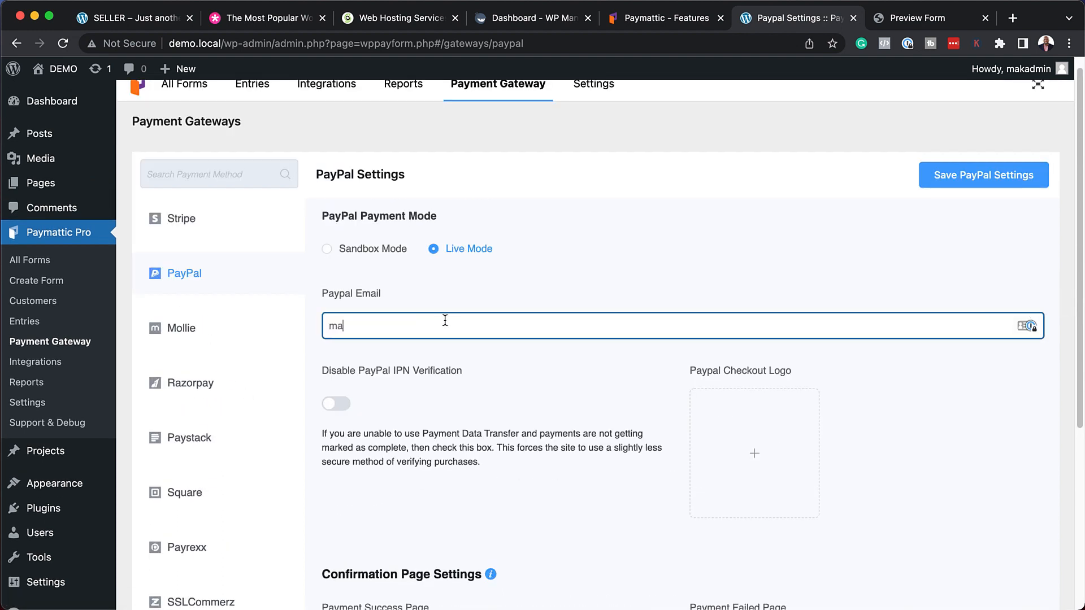
pyautogui.click(1001, 178)
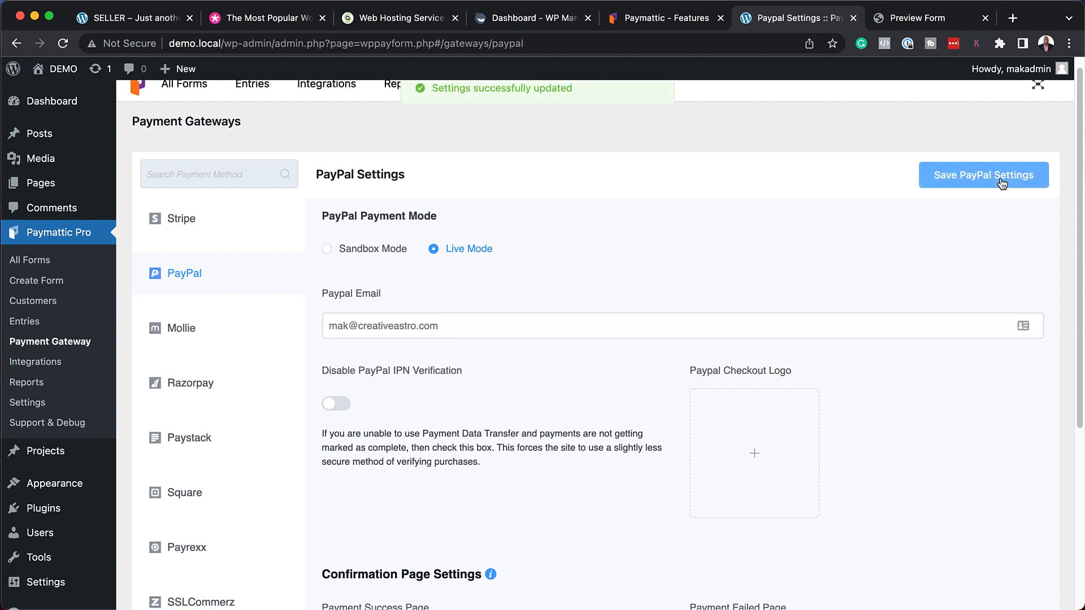
pyautogui.click(409, 99)
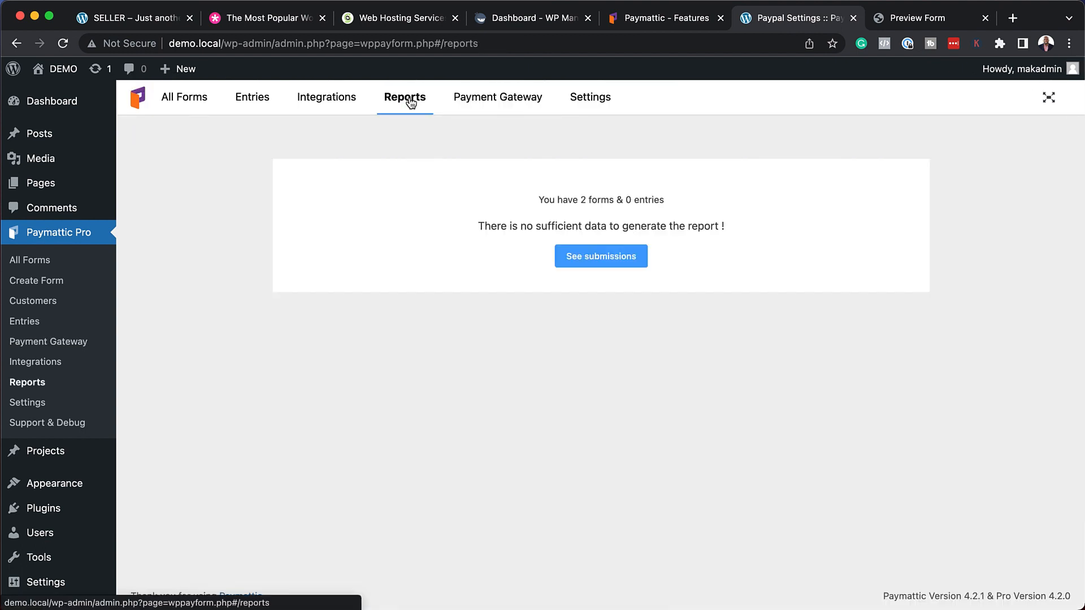
# View form submissions filtered to Donation Form (#158).
pyautogui.click(615, 263)
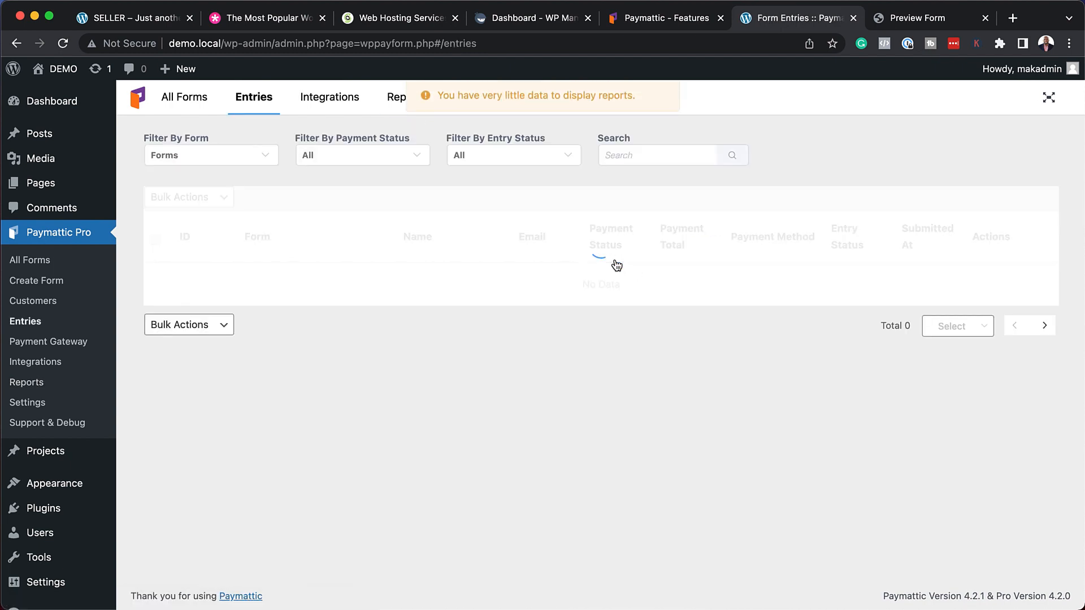
pyautogui.click(234, 162)
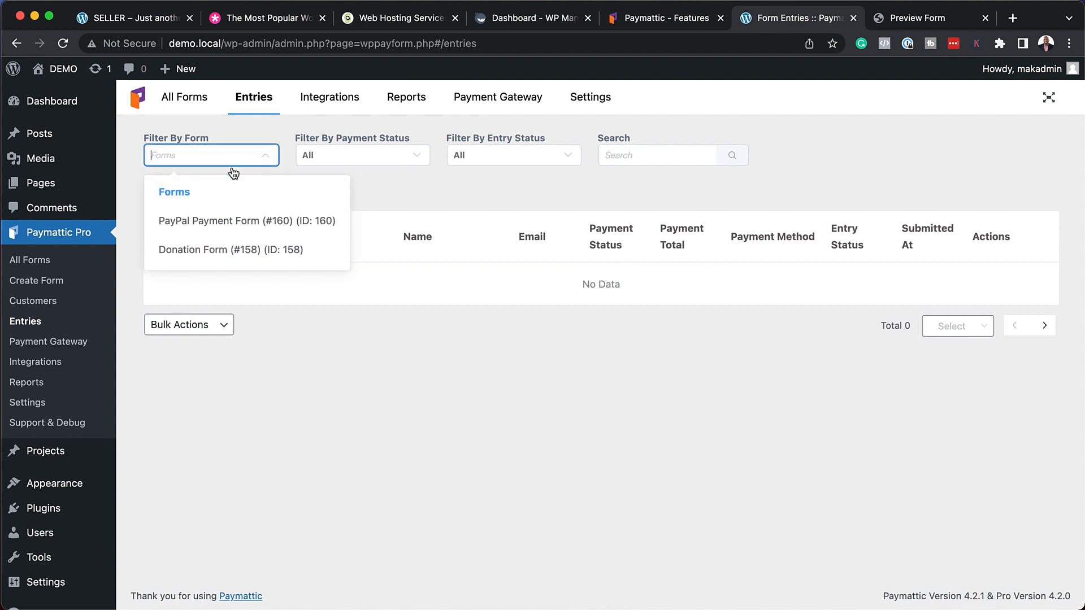
pyautogui.click(252, 250)
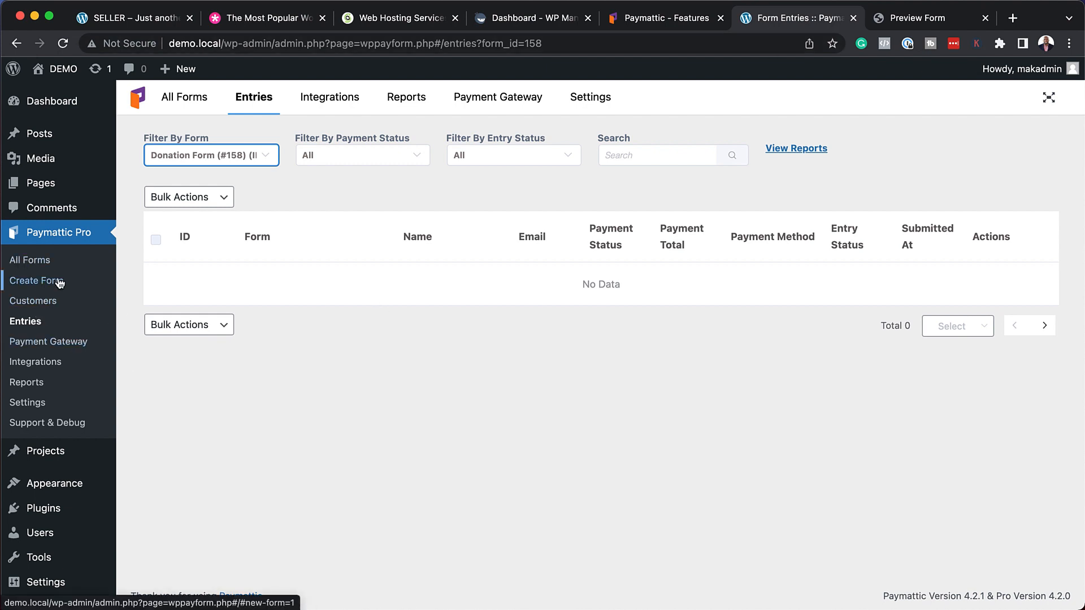
# Browse the Customers and Integrations pages, then return to the All Forms list.
pyautogui.click(44, 264)
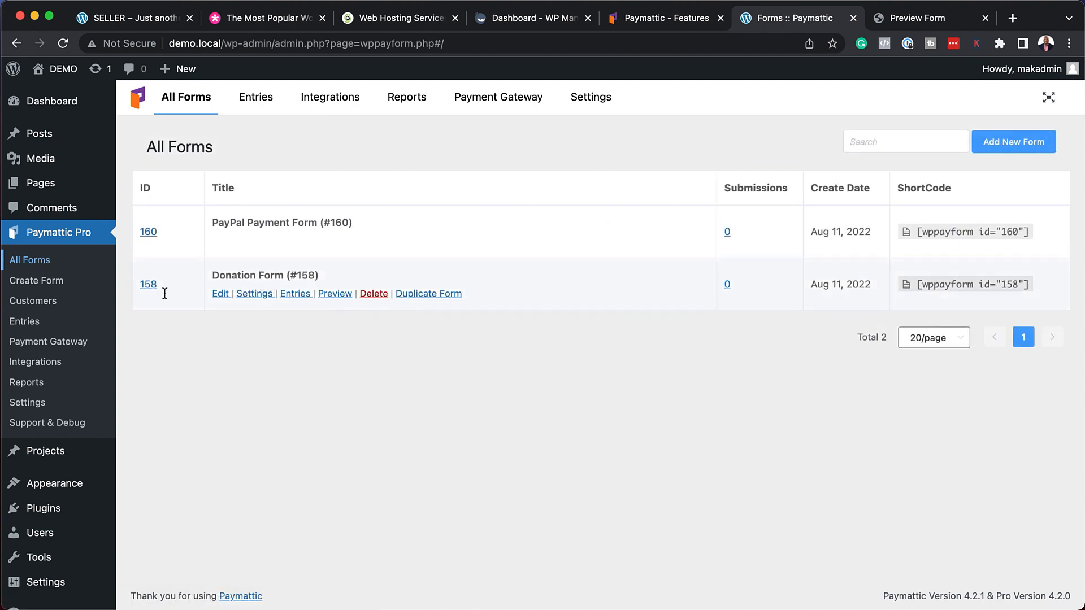
pyautogui.click(57, 302)
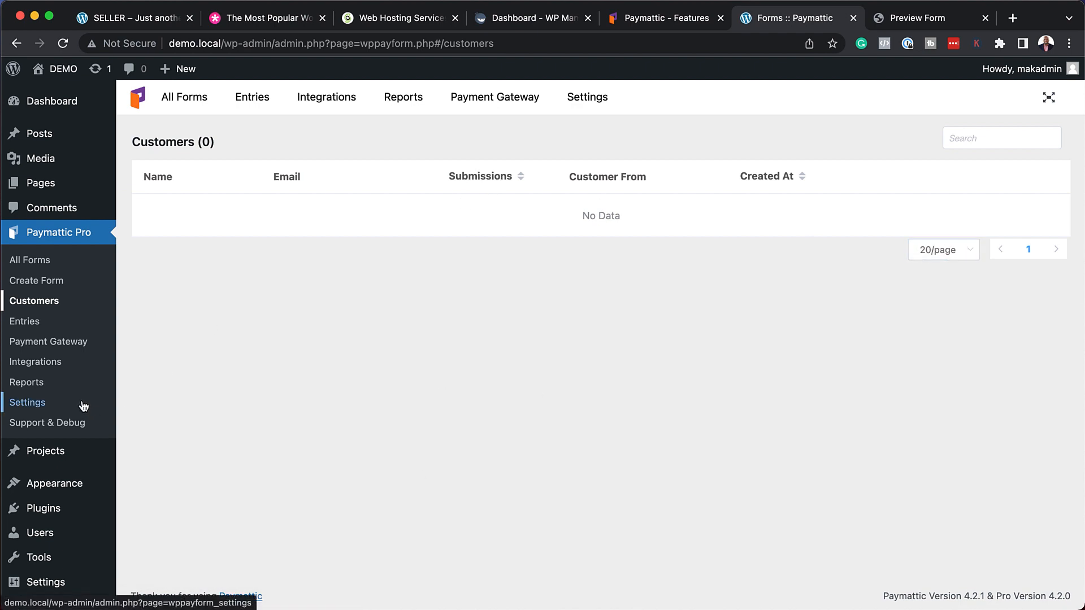
pyautogui.click(60, 363)
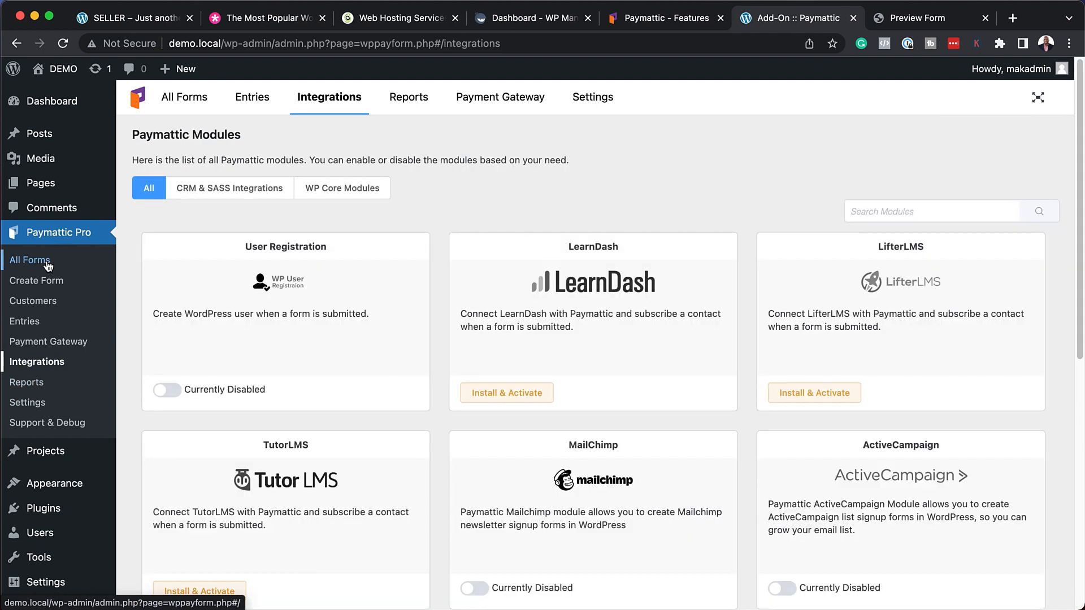
pyautogui.click(48, 262)
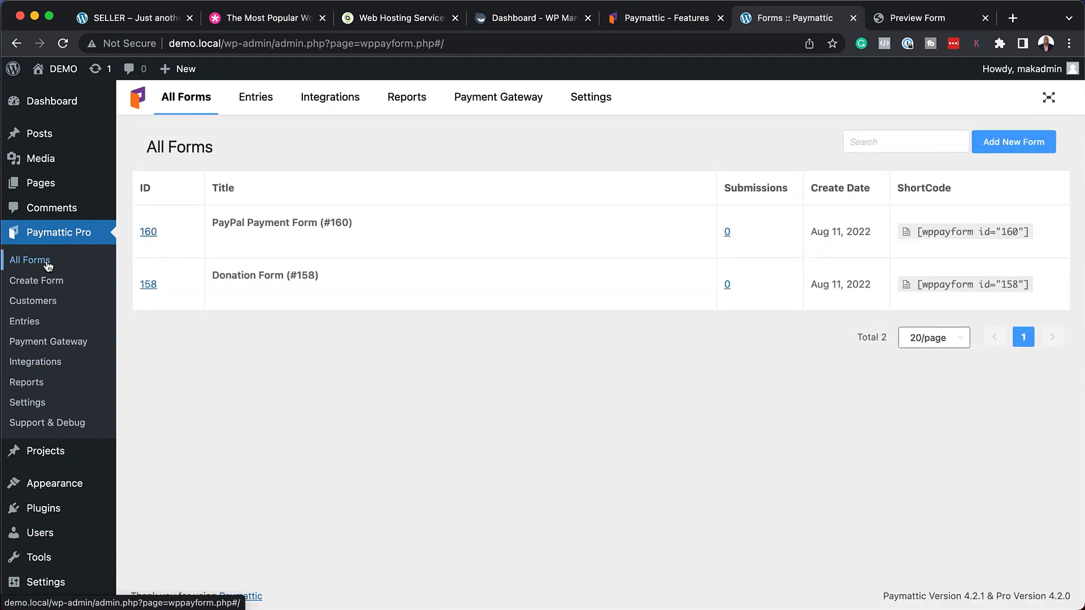
pyautogui.moveTo(252, 286)
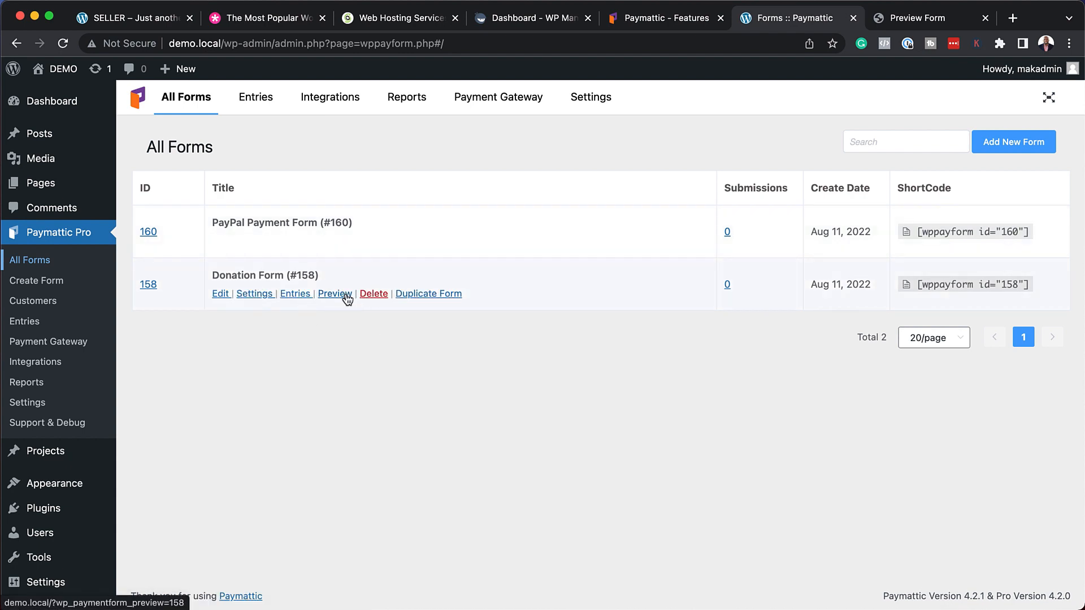
# Edit the Donation Form and delete its Card Elements (Stripe) field.
pyautogui.click(220, 295)
pyautogui.scroll(-2, 869, 402)
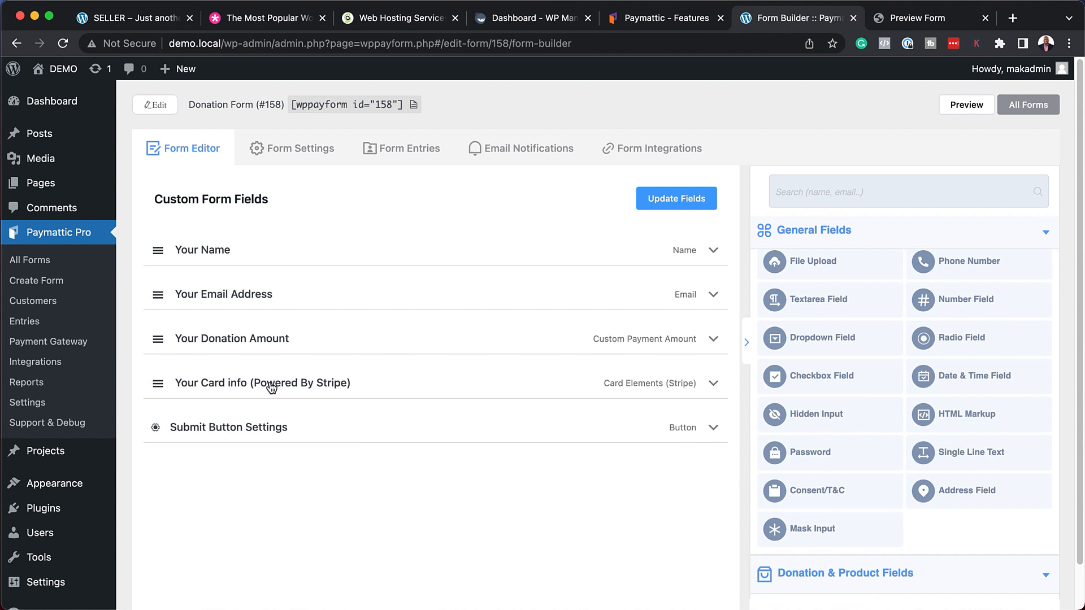
pyautogui.scroll(-5, 893, 457)
pyautogui.scroll(-3, 892, 456)
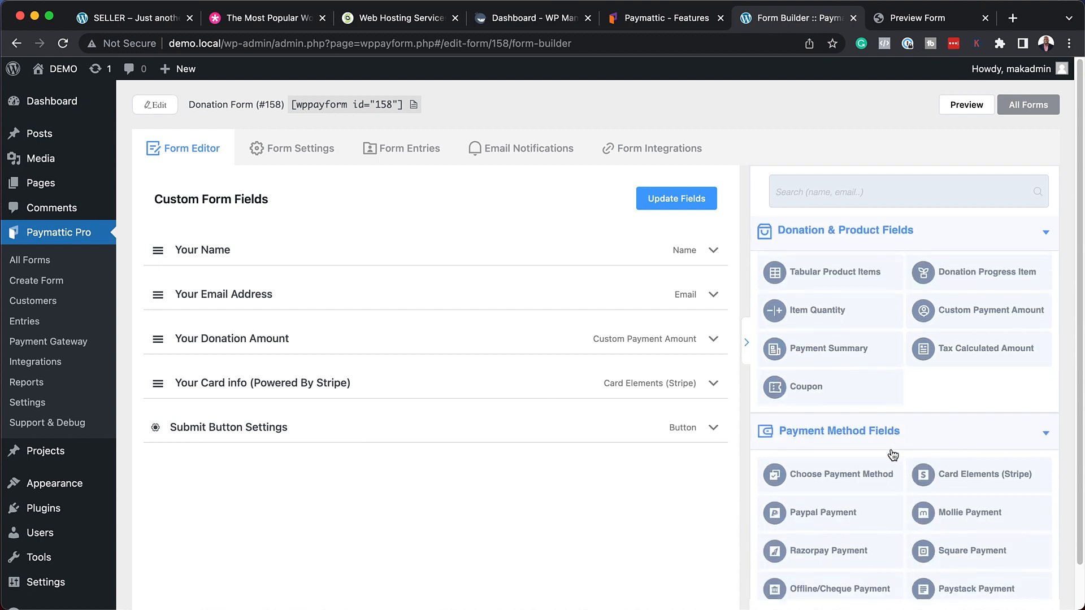
pyautogui.click(809, 463)
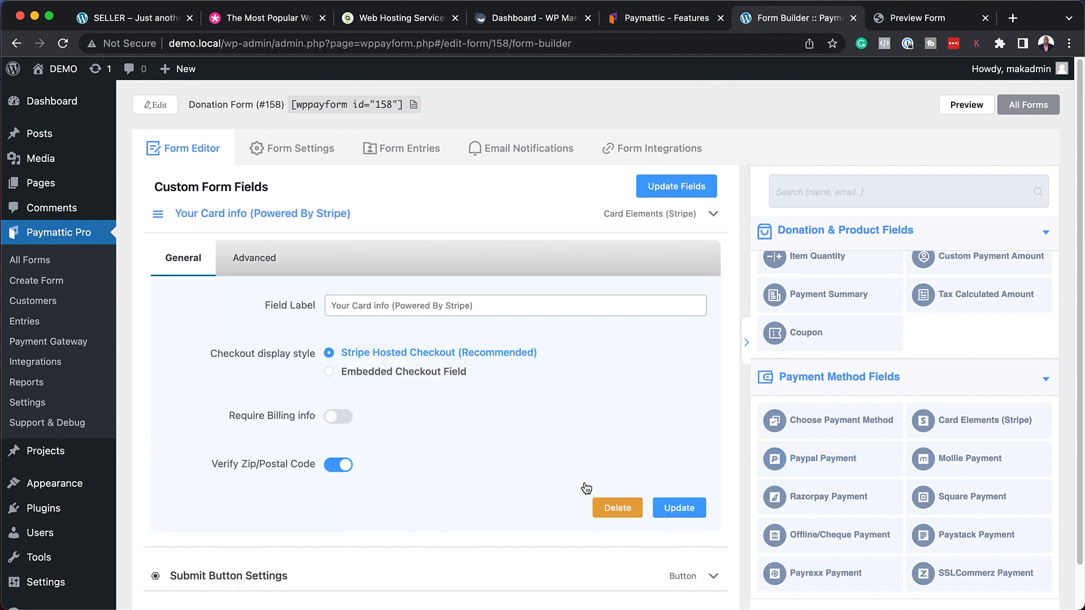
pyautogui.click(621, 510)
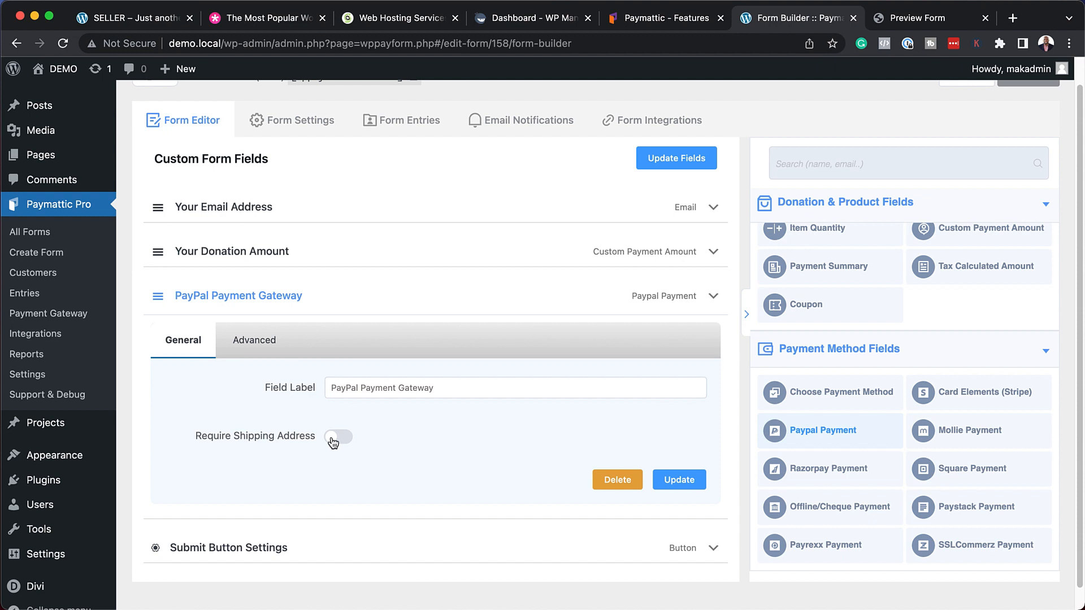
# Add the PayPal Payment field with no shipping address required and update the form fields.
pyautogui.click(342, 440)
pyautogui.click(330, 439)
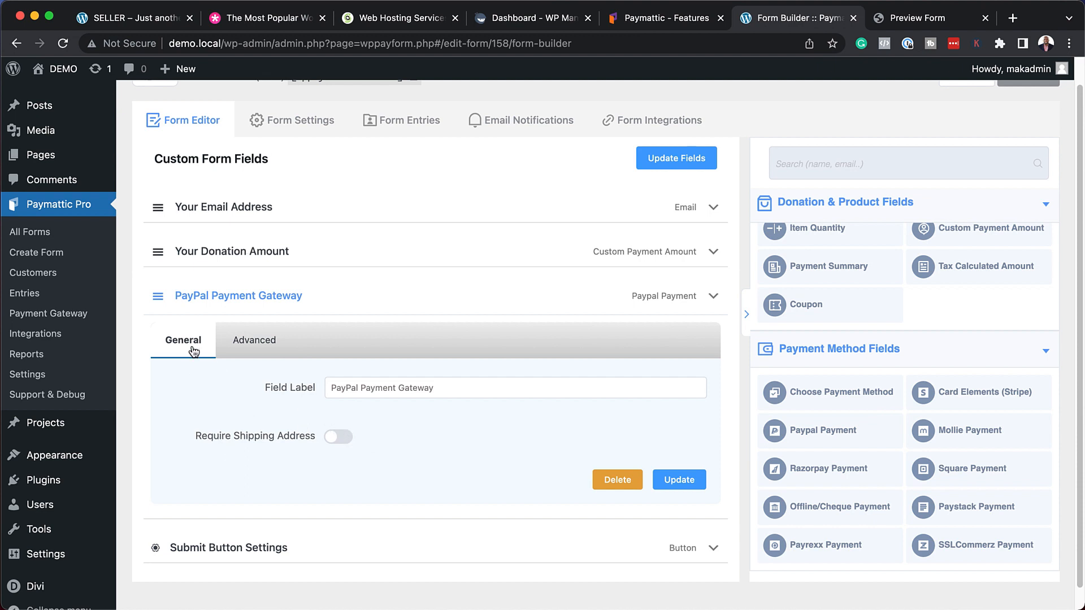
pyautogui.click(681, 484)
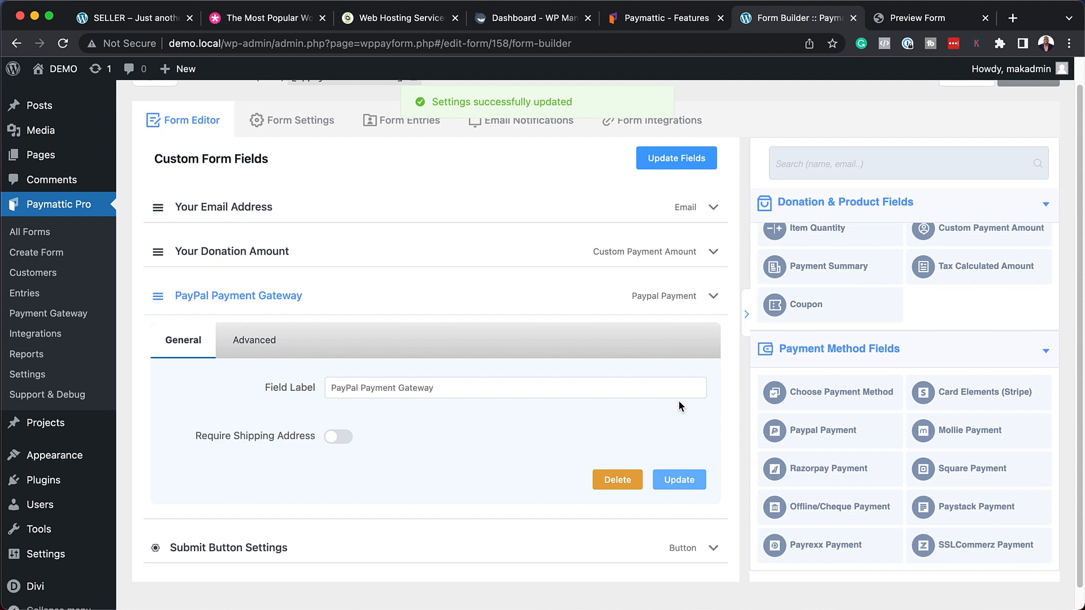
pyautogui.click(687, 160)
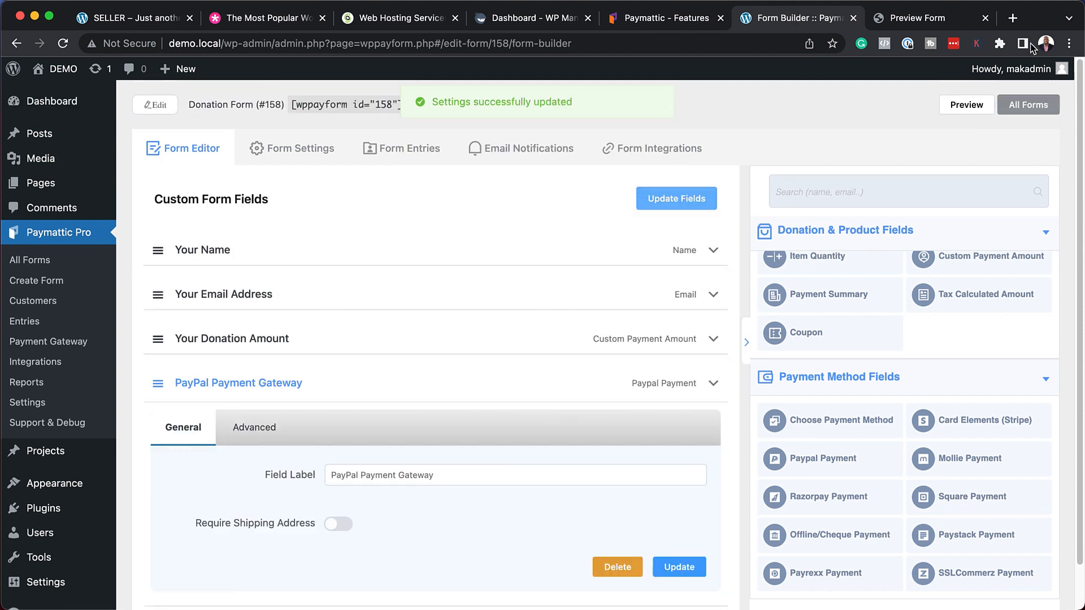
# Preview the Donation Form, then add a Coupon Code field below the PayPal field.
pyautogui.click(963, 105)
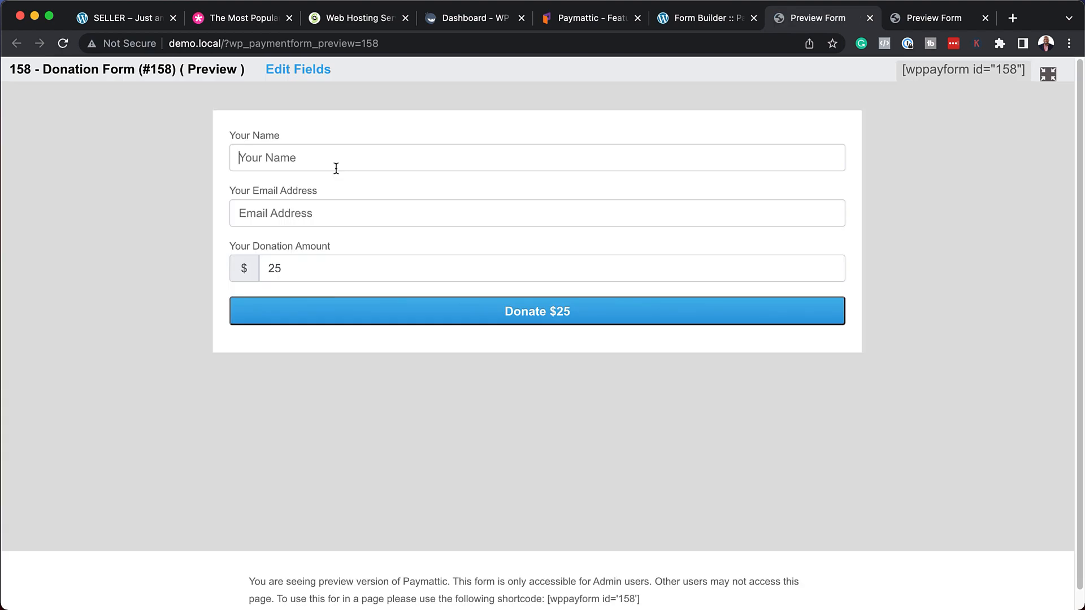
pyautogui.click(707, 22)
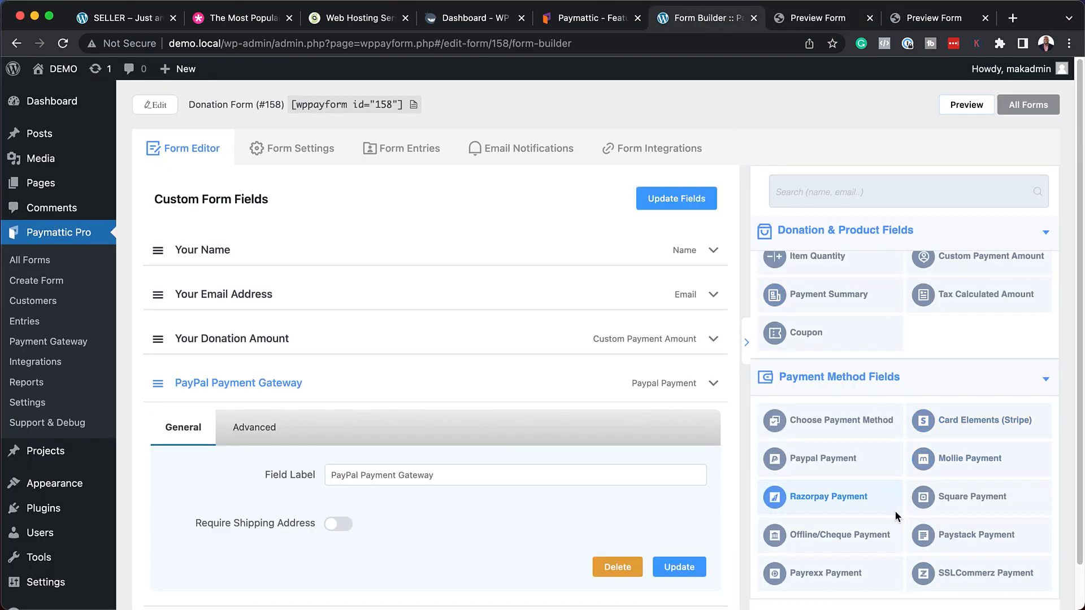
pyautogui.scroll(-2, 895, 511)
pyautogui.scroll(1, 897, 486)
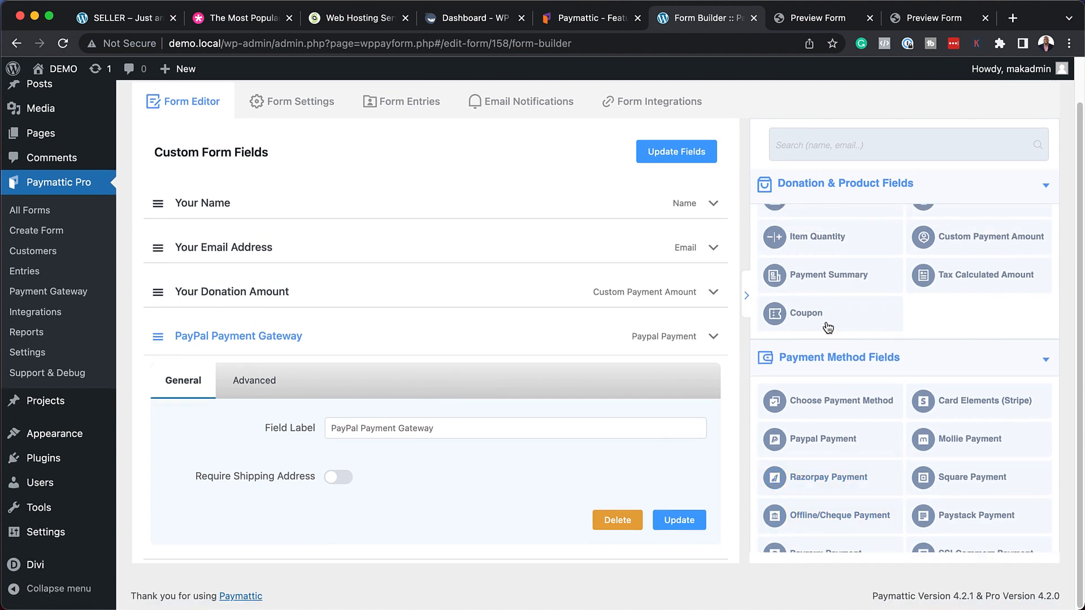
pyautogui.click(798, 319)
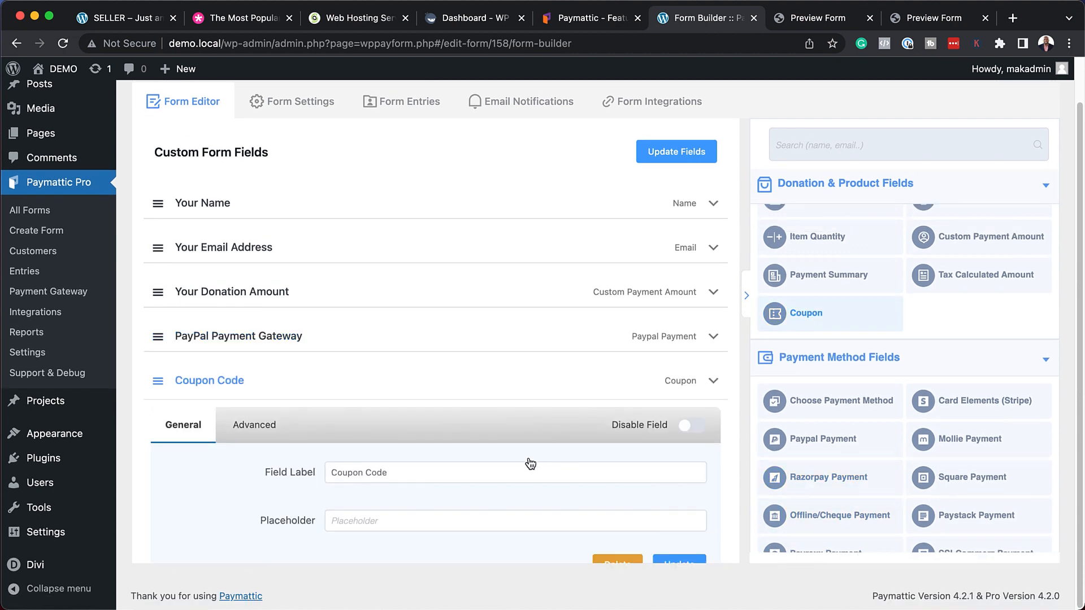
# Save the coupon field and form, reload the preview, and close the duplicate preview tab.
pyautogui.click(678, 460)
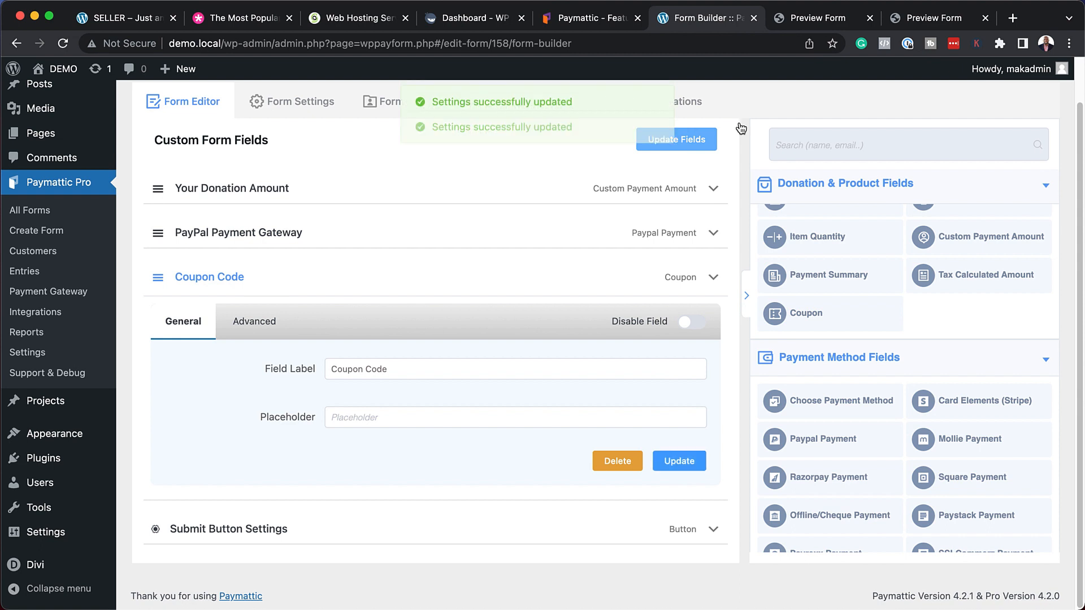
pyautogui.click(817, 18)
pyautogui.click(63, 45)
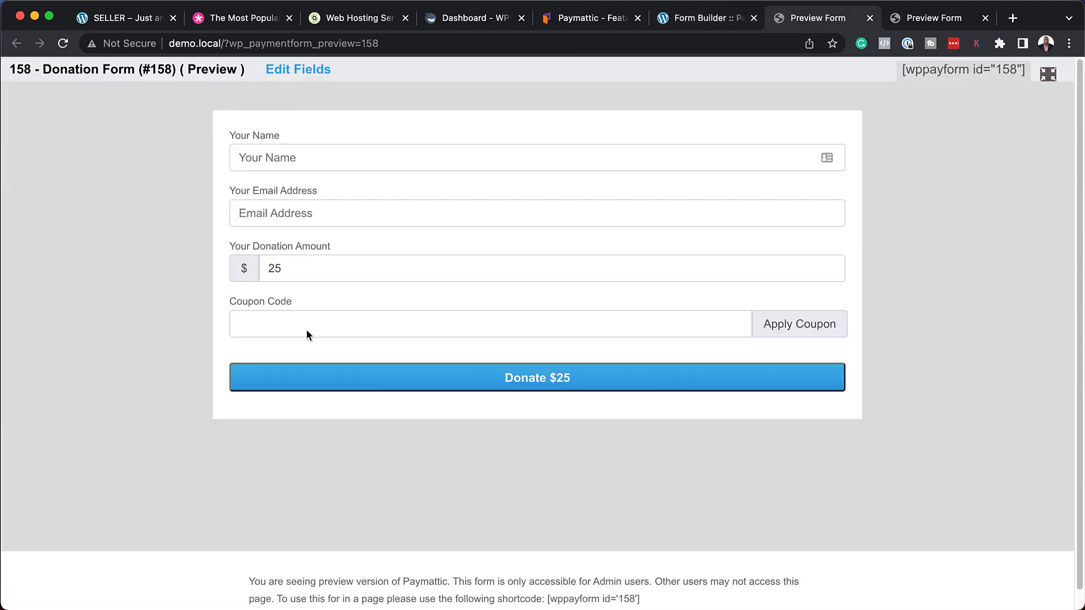
pyautogui.click(984, 18)
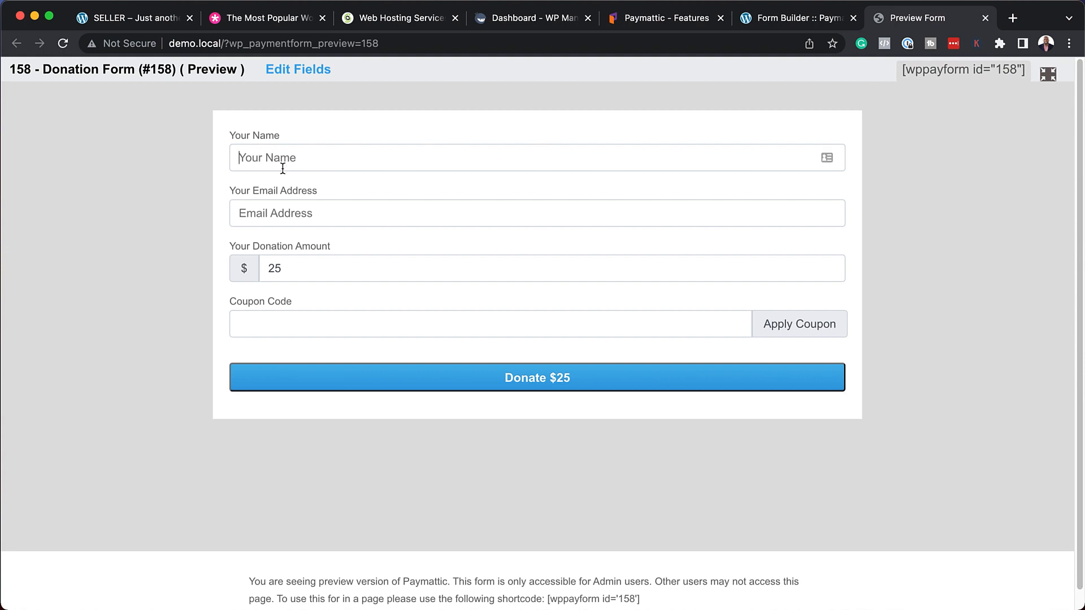
# Fill in the donor's name and email, then apply coupon MAK20 for 20% off, making it Donate $20.
pyautogui.write('MAk')
pyautogui.click(360, 215)
pyautogui.click(343, 328)
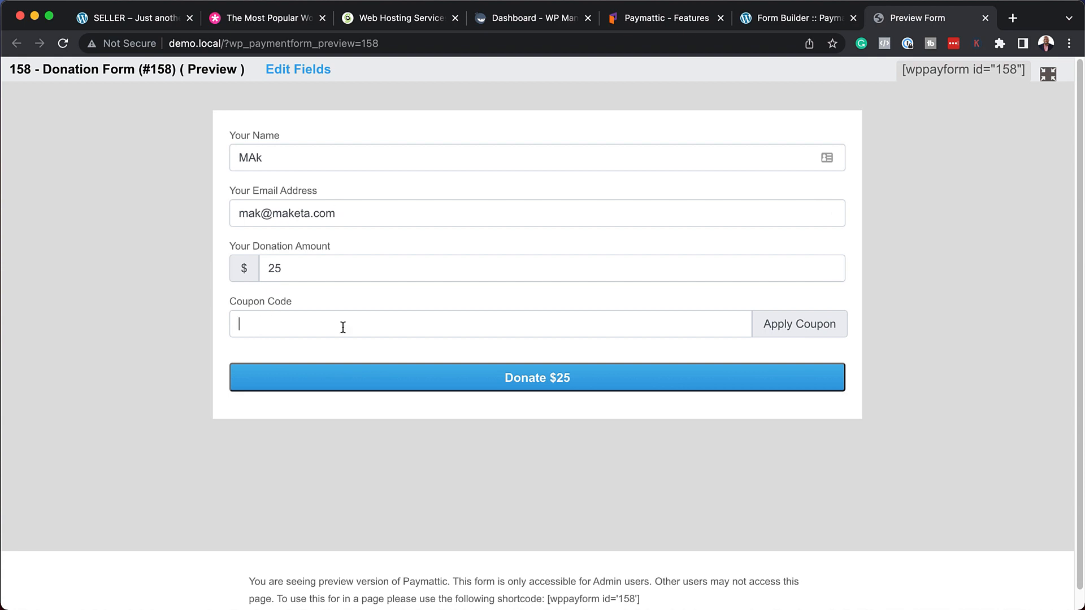
pyautogui.click(816, 327)
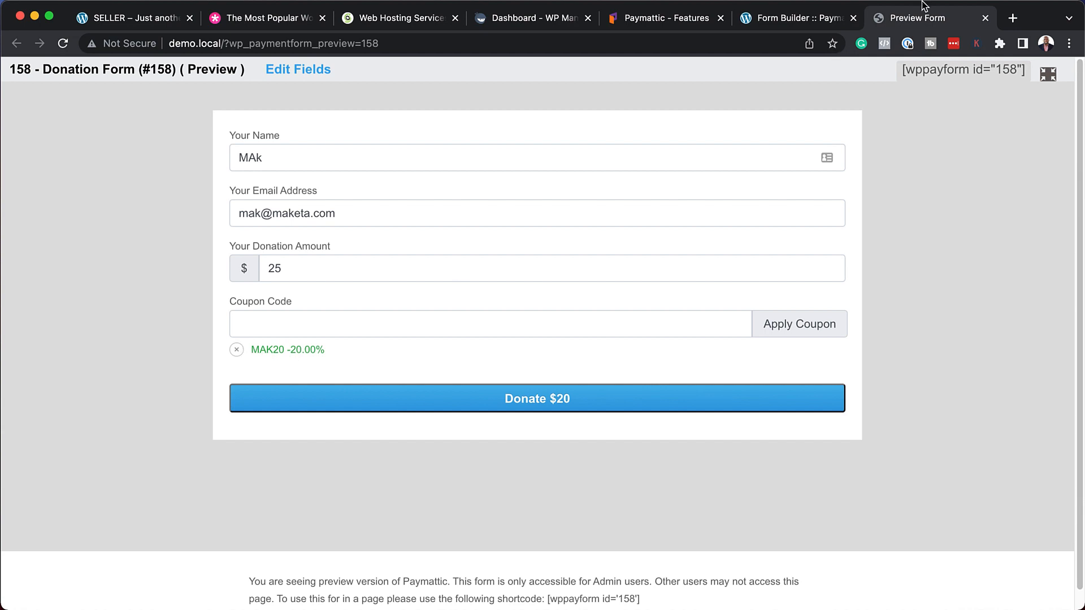
# Add a Payment Summary field to the Donation Form and update the fields.
pyautogui.click(776, 25)
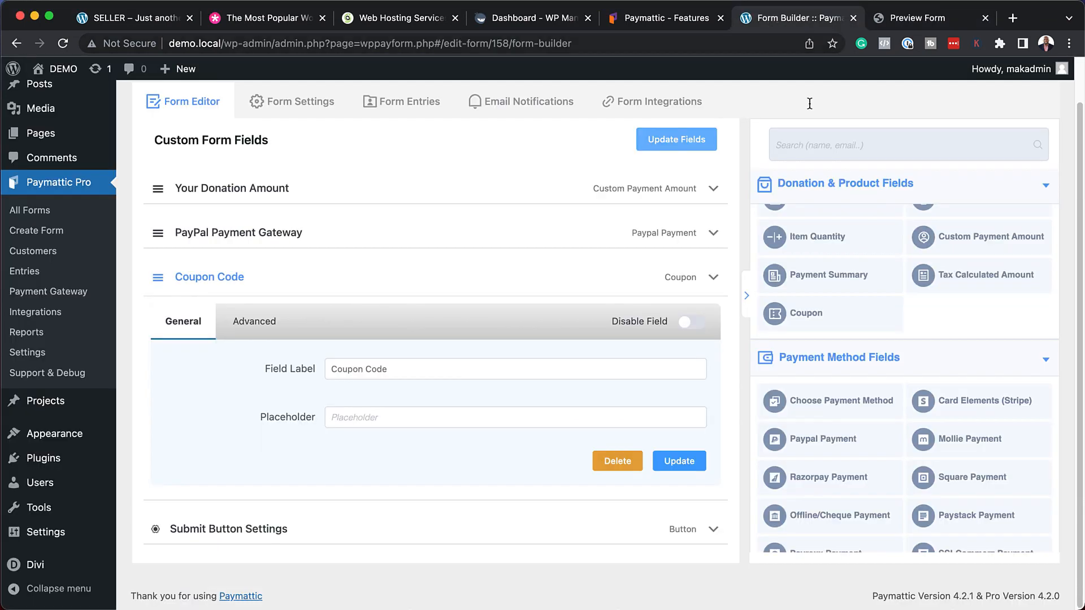
pyautogui.click(841, 282)
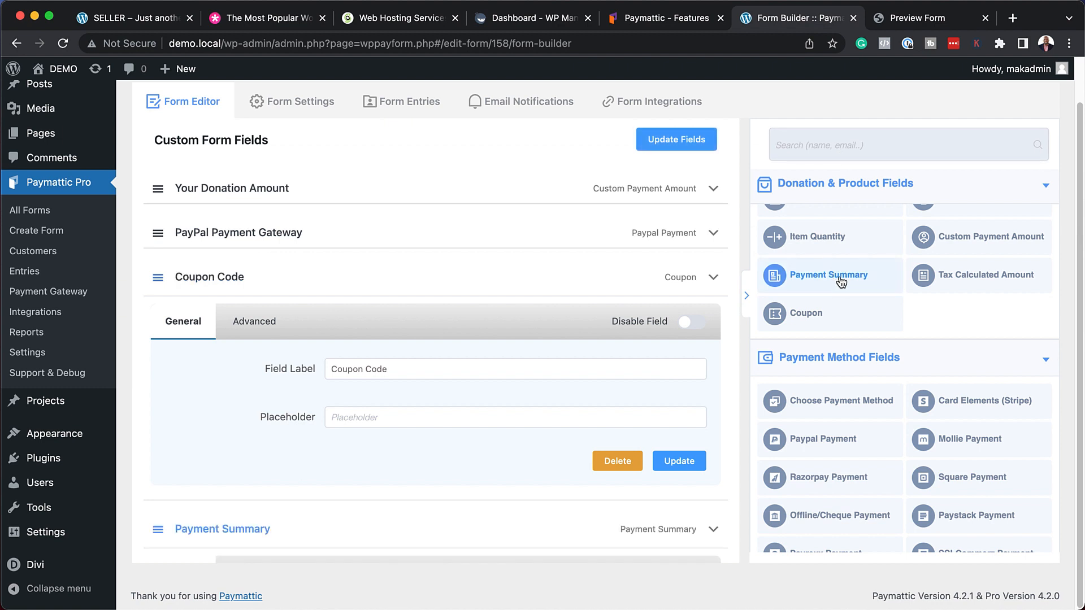
pyautogui.click(689, 141)
# Reload the preview, apply the coupon for a 5.00 discount and 20.00 total, and submit to PayPal.
pyautogui.click(912, 14)
pyautogui.click(64, 45)
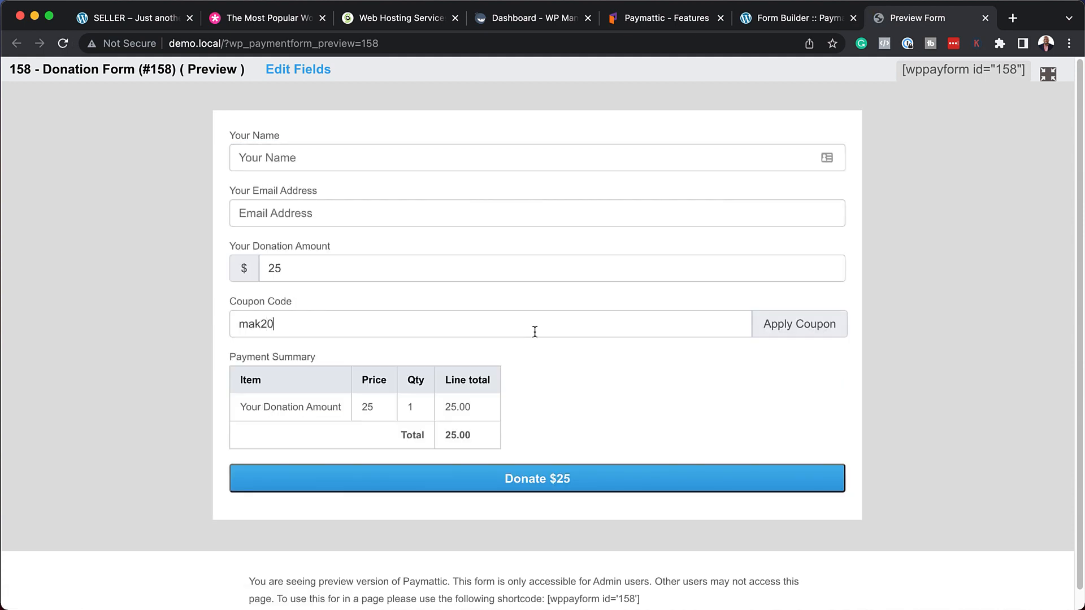
pyautogui.click(831, 325)
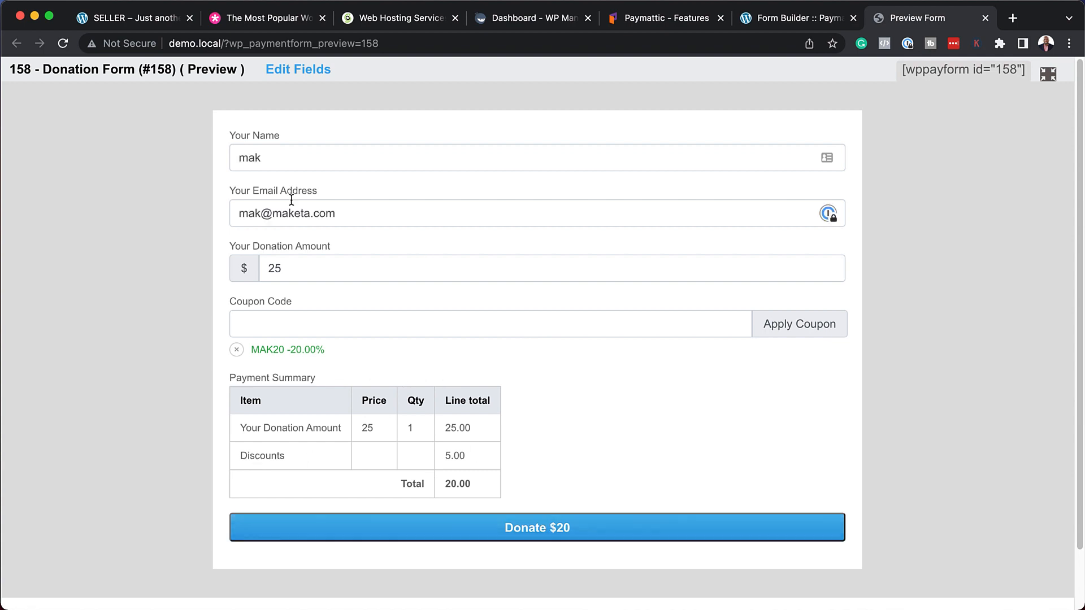
pyautogui.click(555, 532)
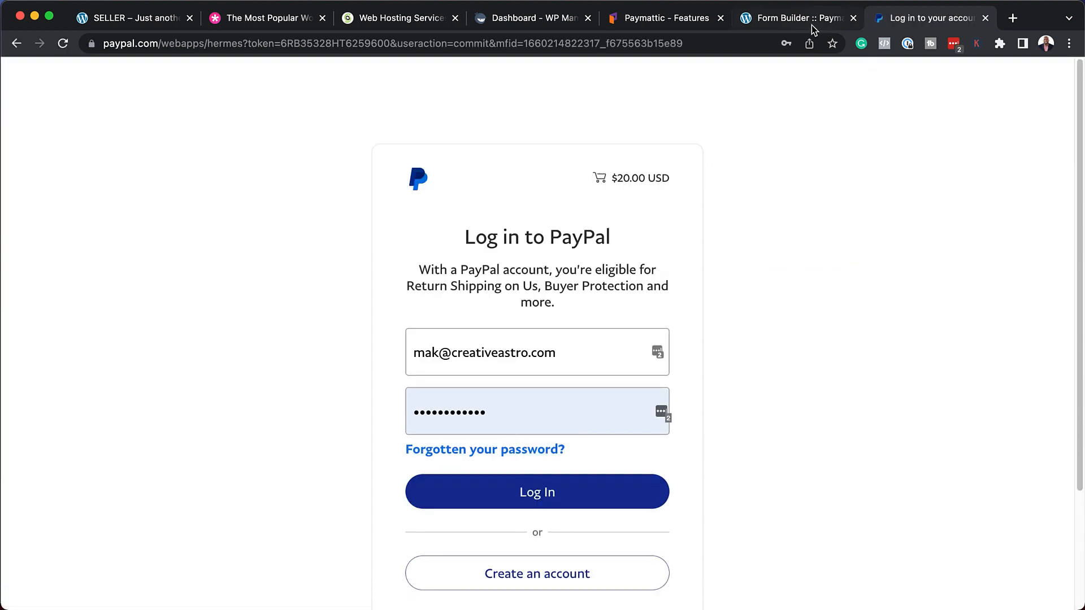
pyautogui.click(803, 18)
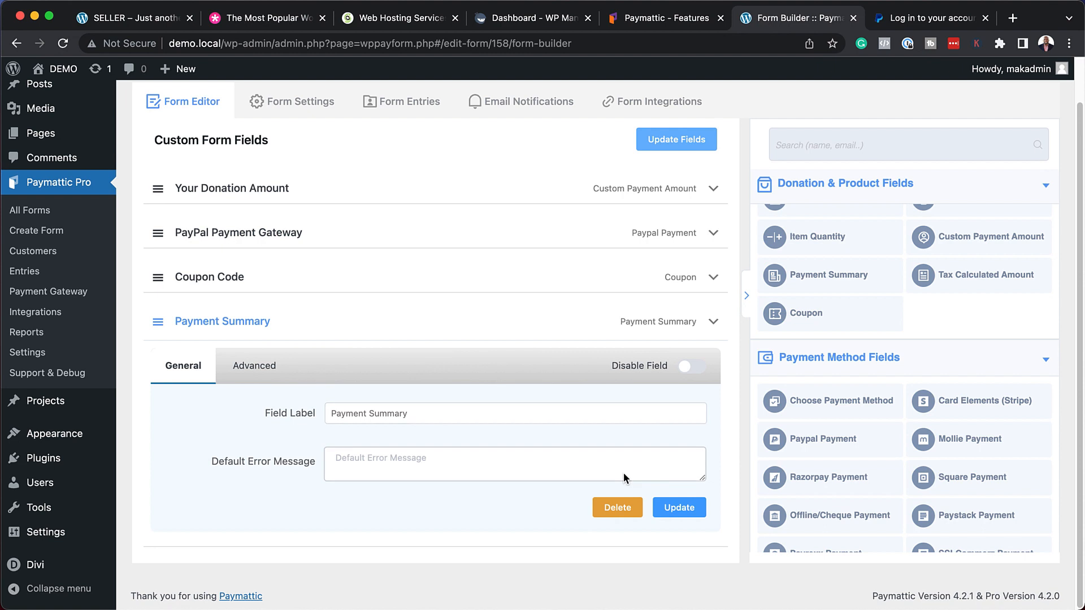
# Open a preview of Donation Form #158 and copy its [wppayform id="158"] shortcode.
pyautogui.scroll(-2, 622, 474)
pyautogui.scroll(5, 624, 474)
pyautogui.scroll(8, 846, 298)
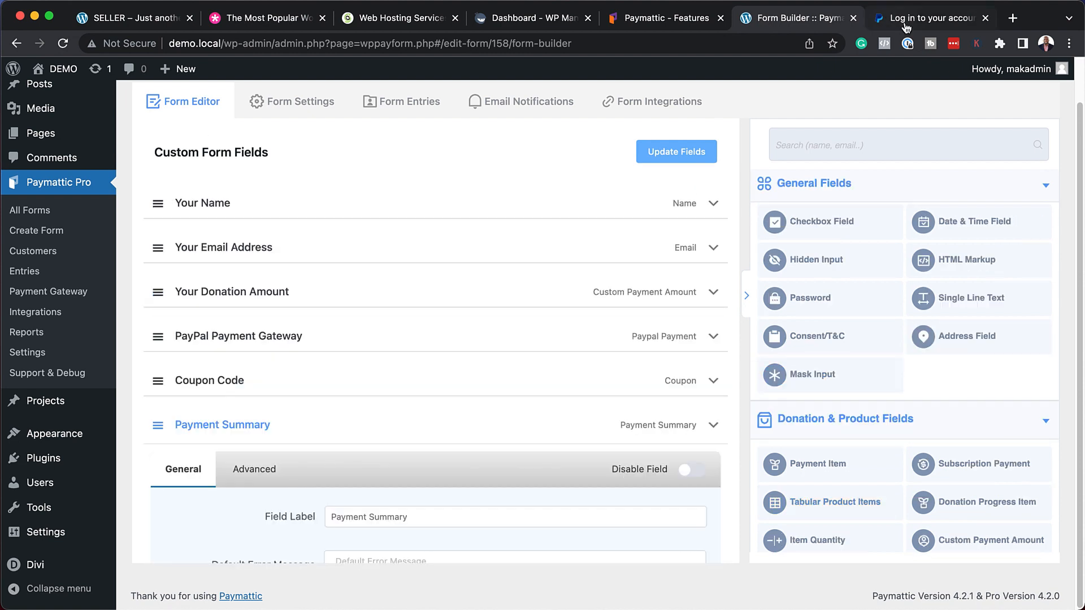
pyautogui.click(971, 105)
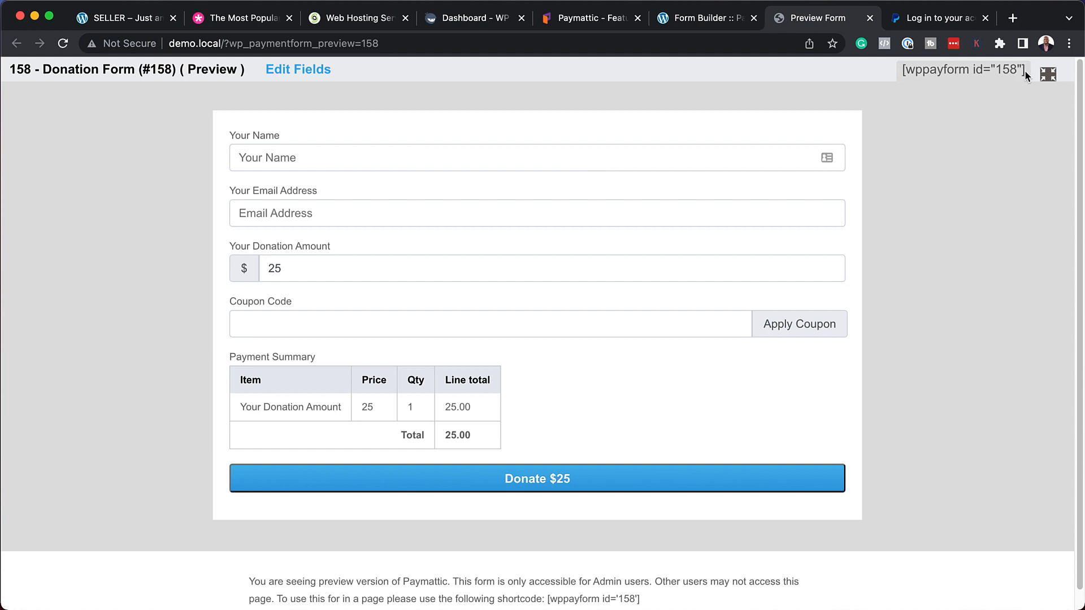
pyautogui.moveTo(1024, 70); pyautogui.dragTo(901, 69)
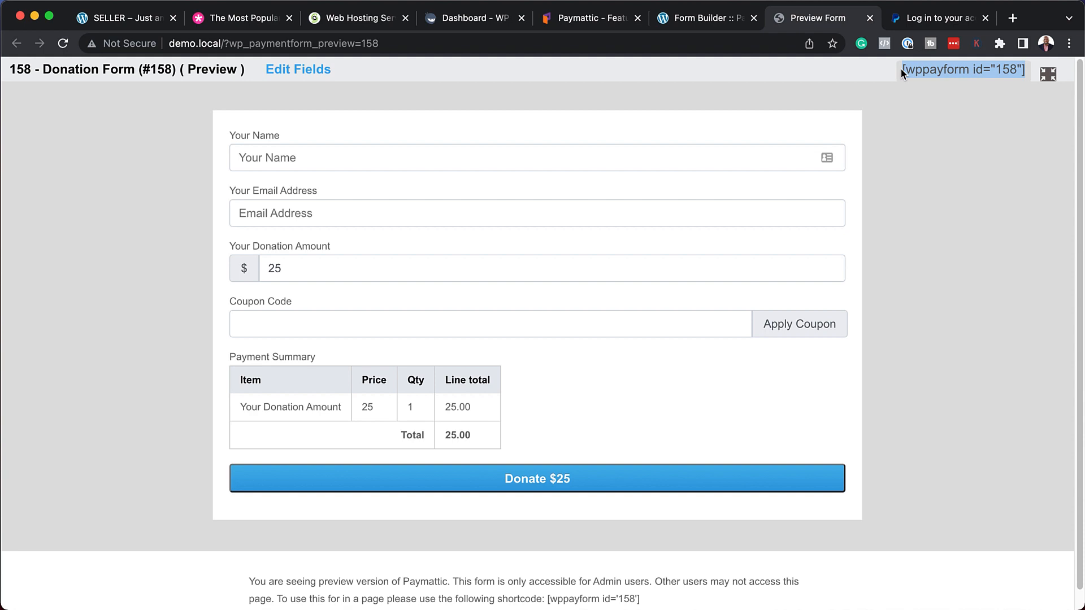
pyautogui.click(712, 18)
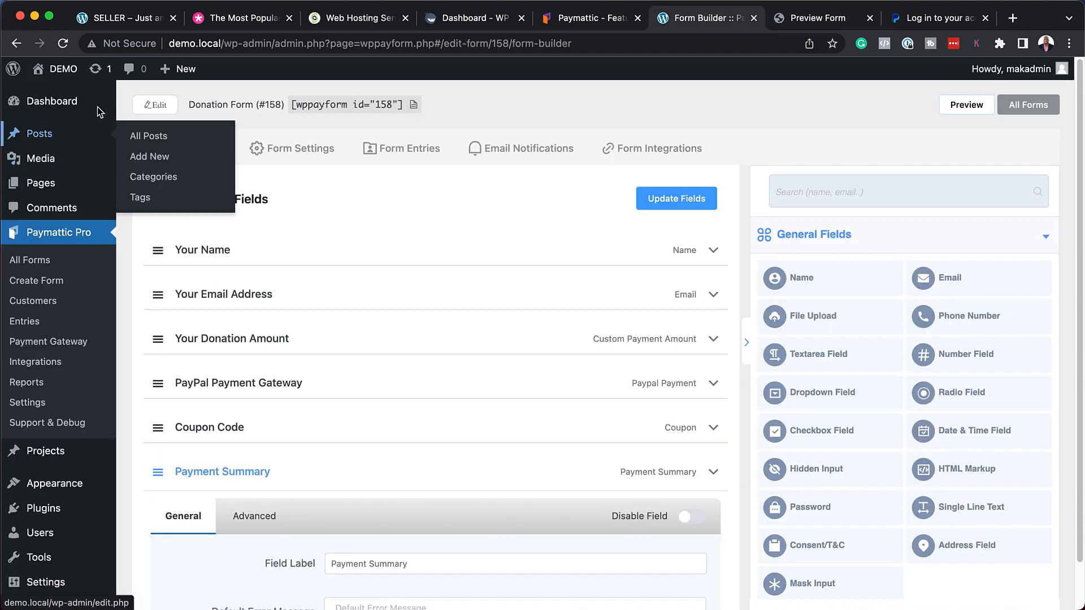
# Create a new page titled 'Donate' and switch it to the Divi Builder.
pyautogui.moveTo(181, 69)
pyautogui.click(179, 133)
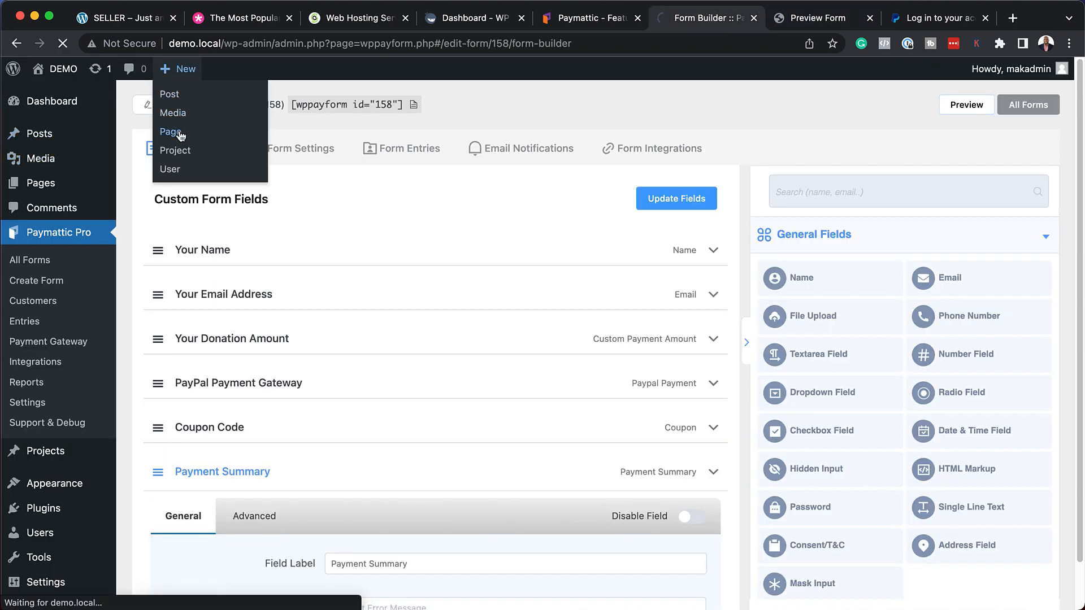
pyautogui.write('Donate')
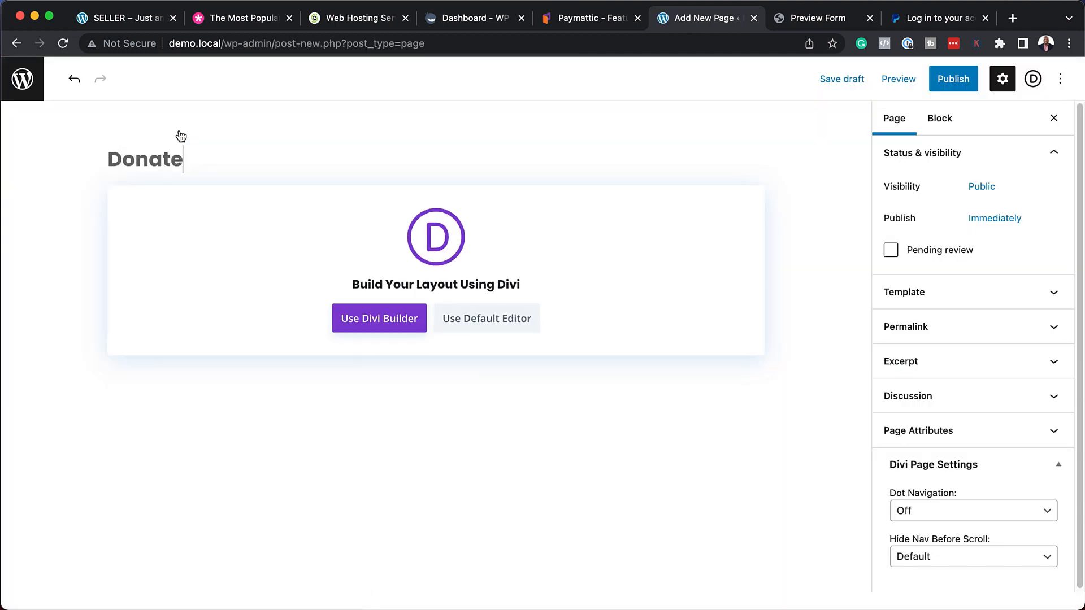
pyautogui.click(375, 320)
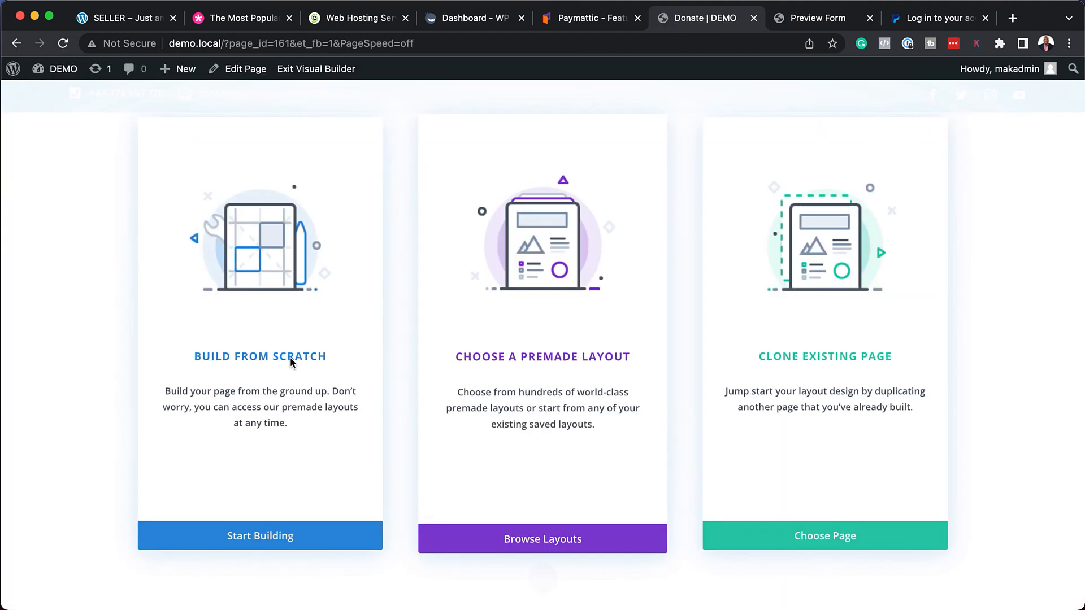
# Build from scratch with a two-column row and a Text module in the right column.
pyautogui.click(316, 360)
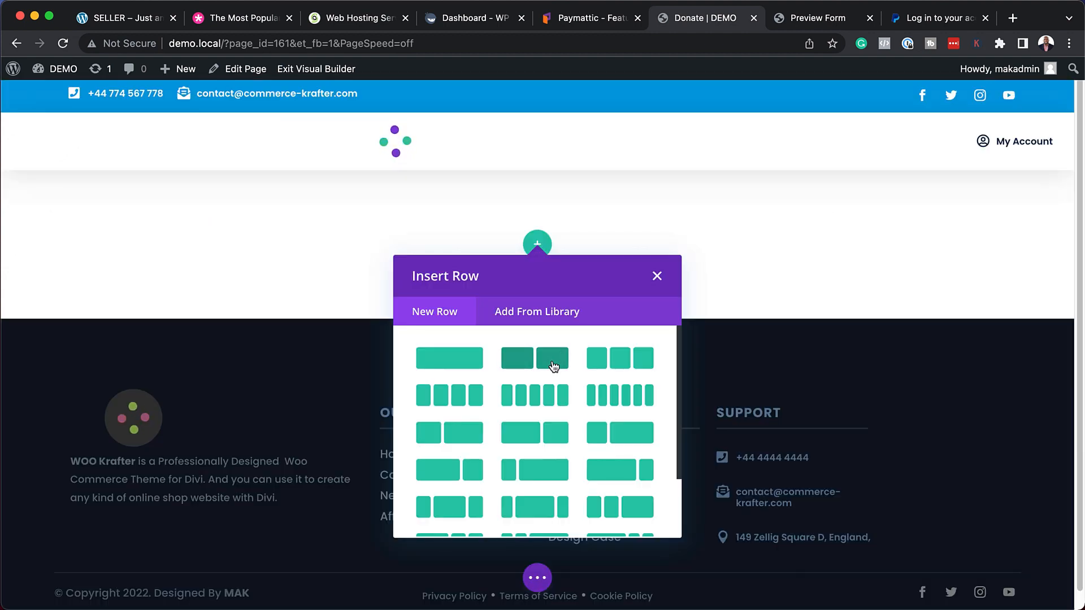
pyautogui.click(553, 361)
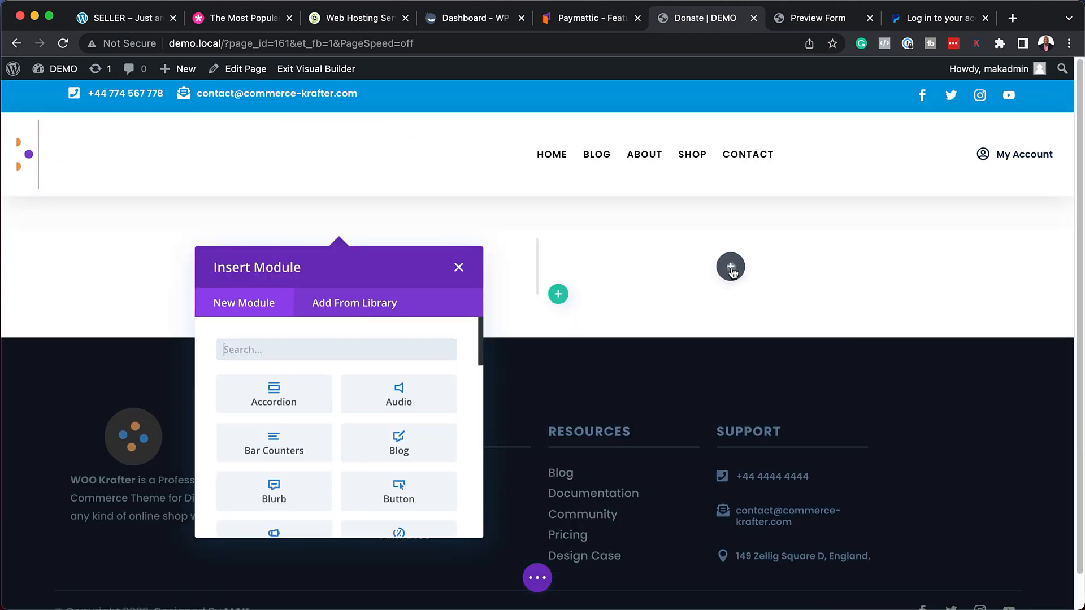
pyautogui.click(730, 266)
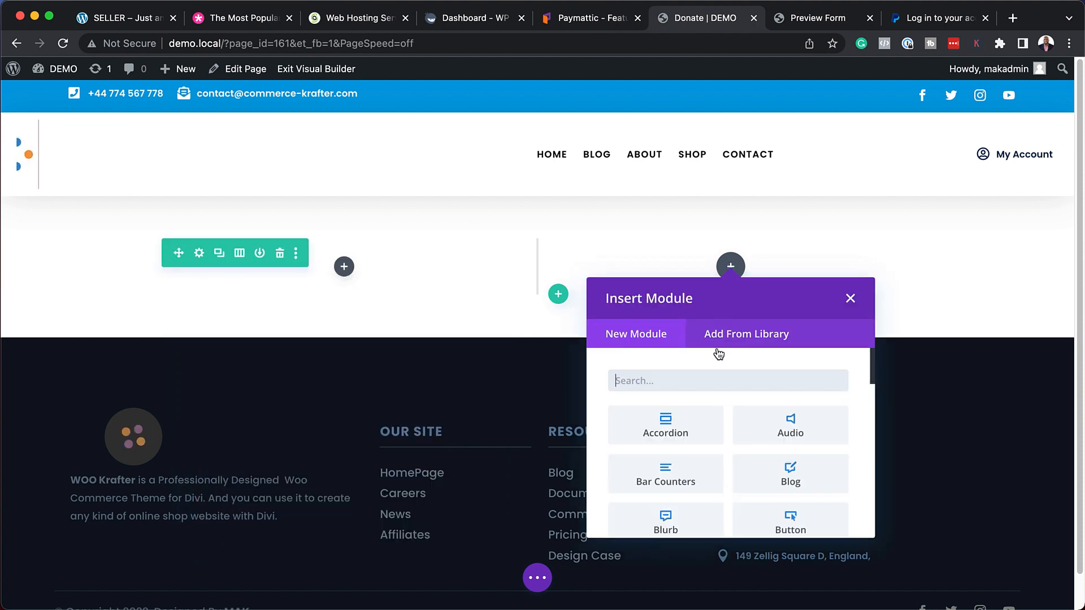
pyautogui.write('text')
pyautogui.press('Return')
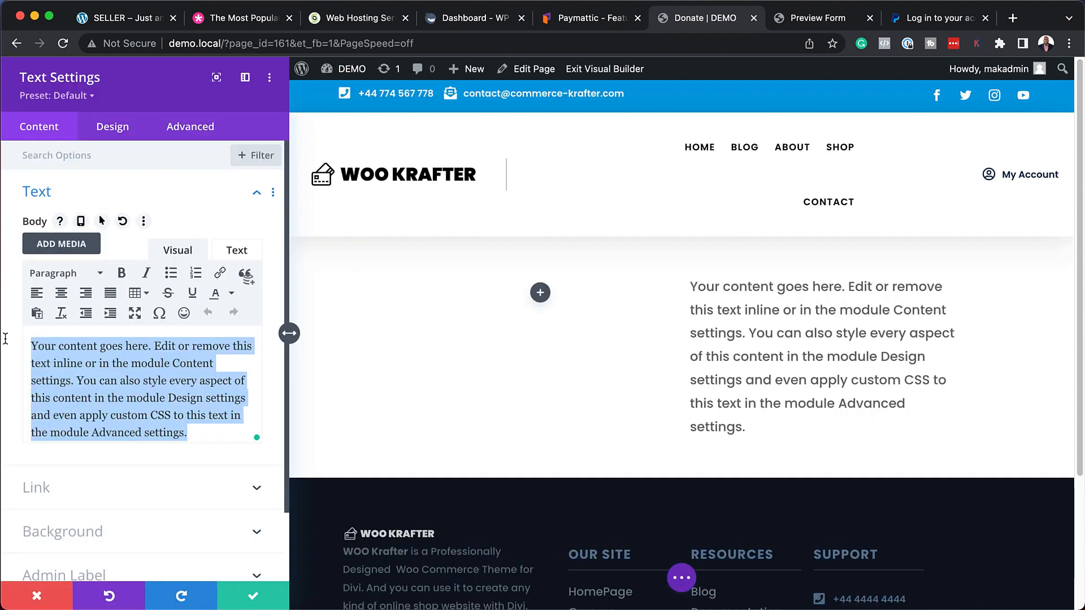
# Replace the Text module's placeholder paragraph with the pasted [wppayform id="158"] shortcode.
pyautogui.write('[wppayform id="158"]')
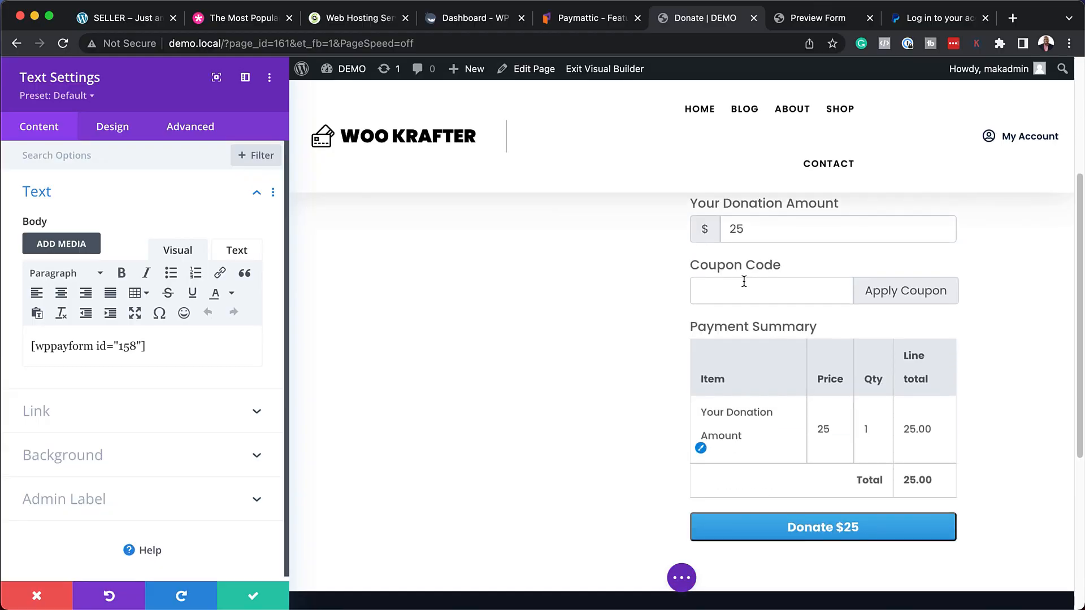
pyautogui.scroll(3, 774, 352)
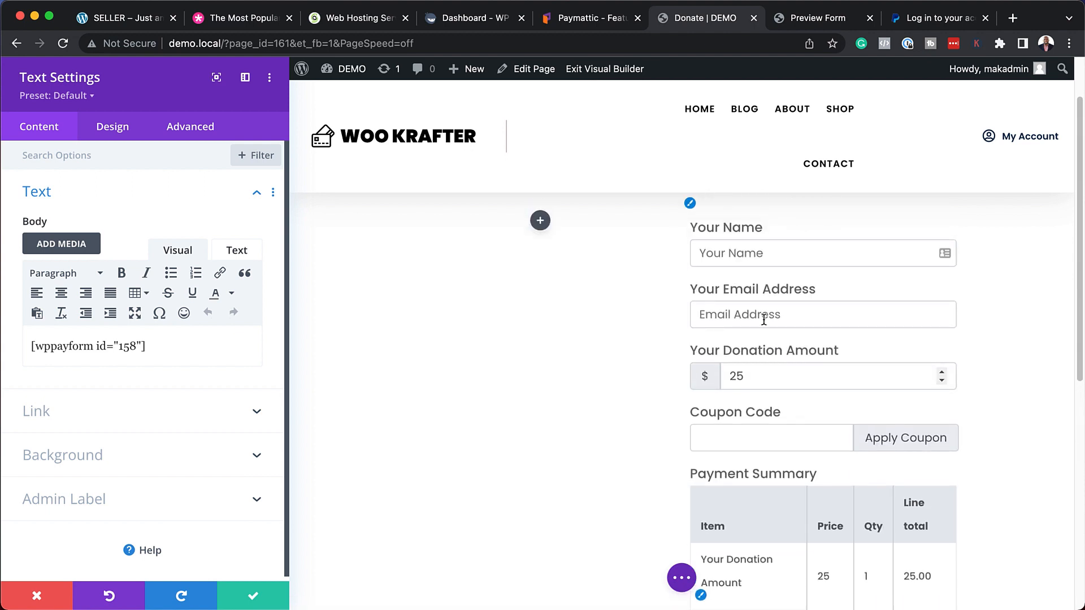
# Give the form module a peach #edcbb2 background and 5% padding on all sides.
pyautogui.click(90, 459)
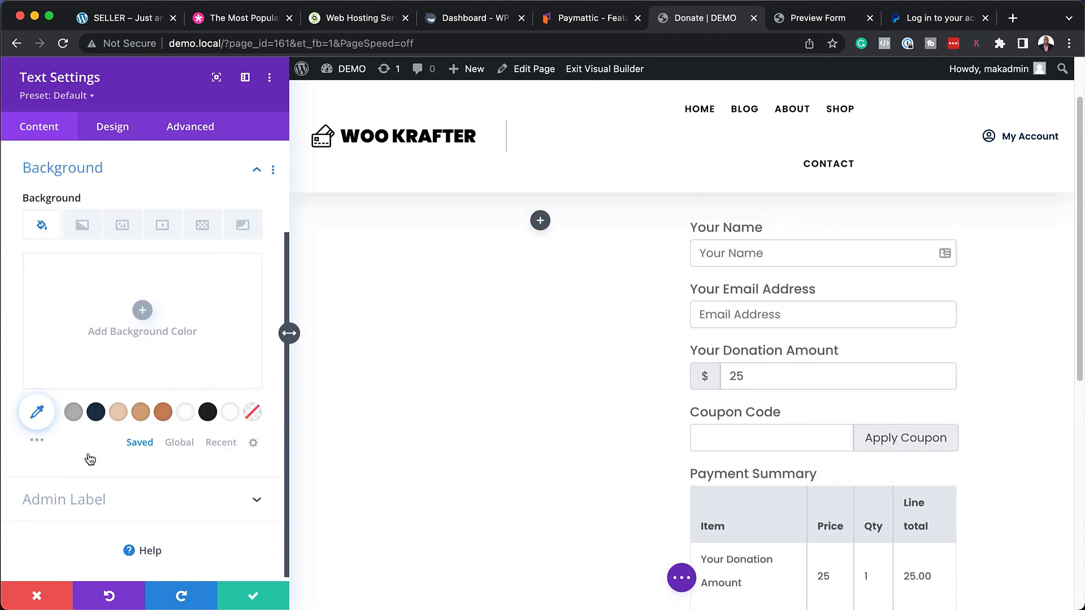
pyautogui.click(119, 414)
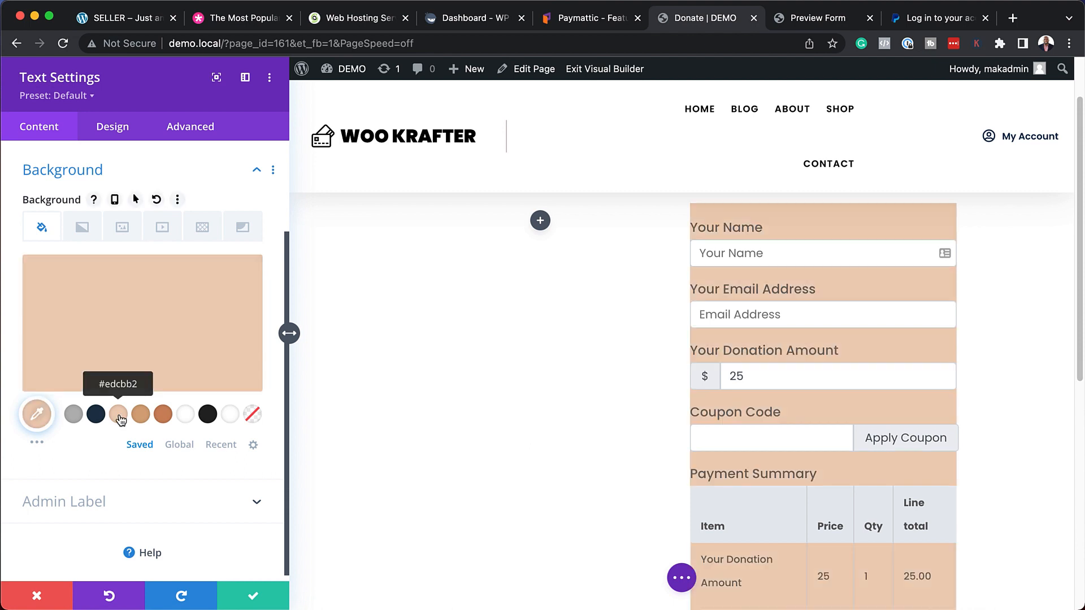
pyautogui.click(113, 127)
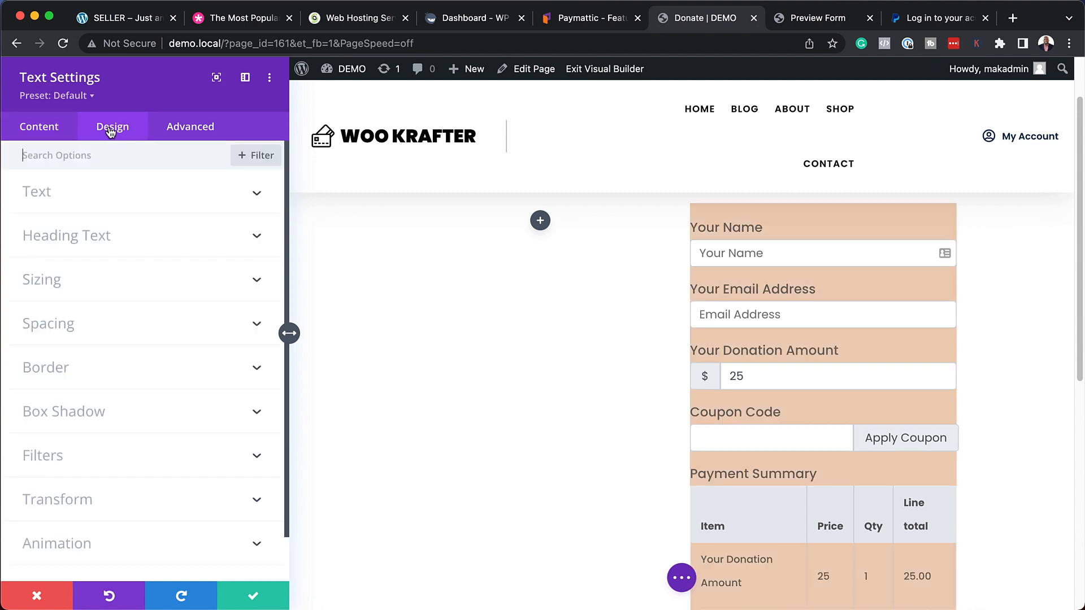
pyautogui.click(72, 324)
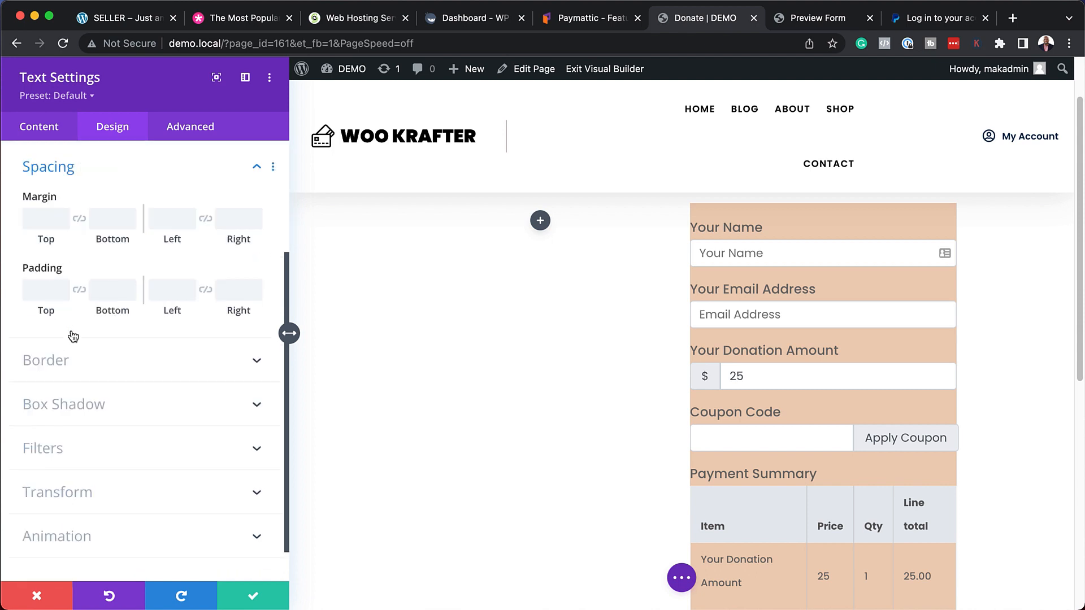
pyautogui.click(46, 290)
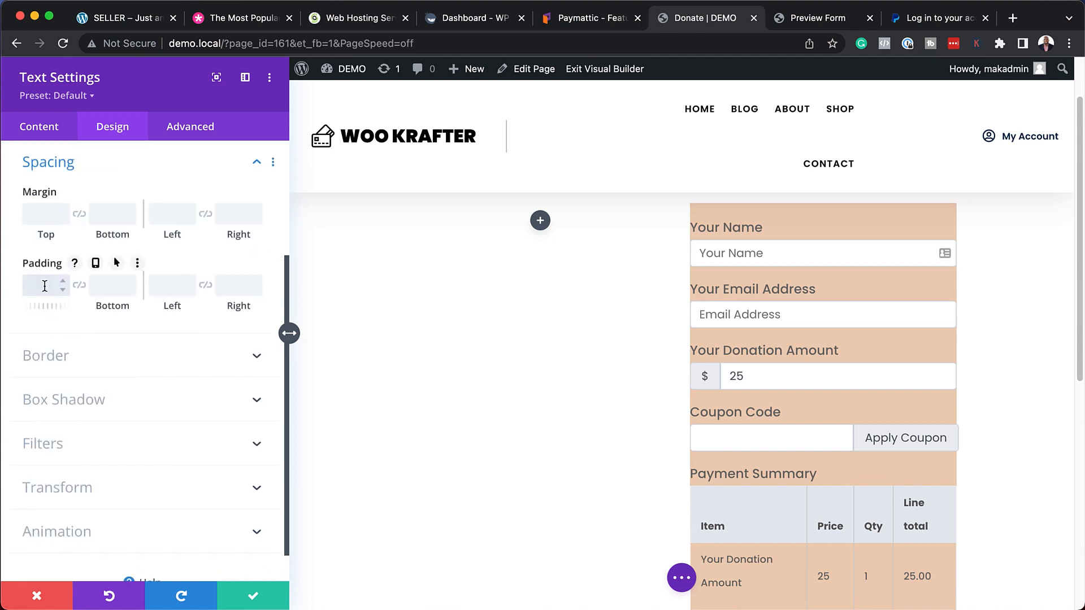
pyautogui.click(79, 285)
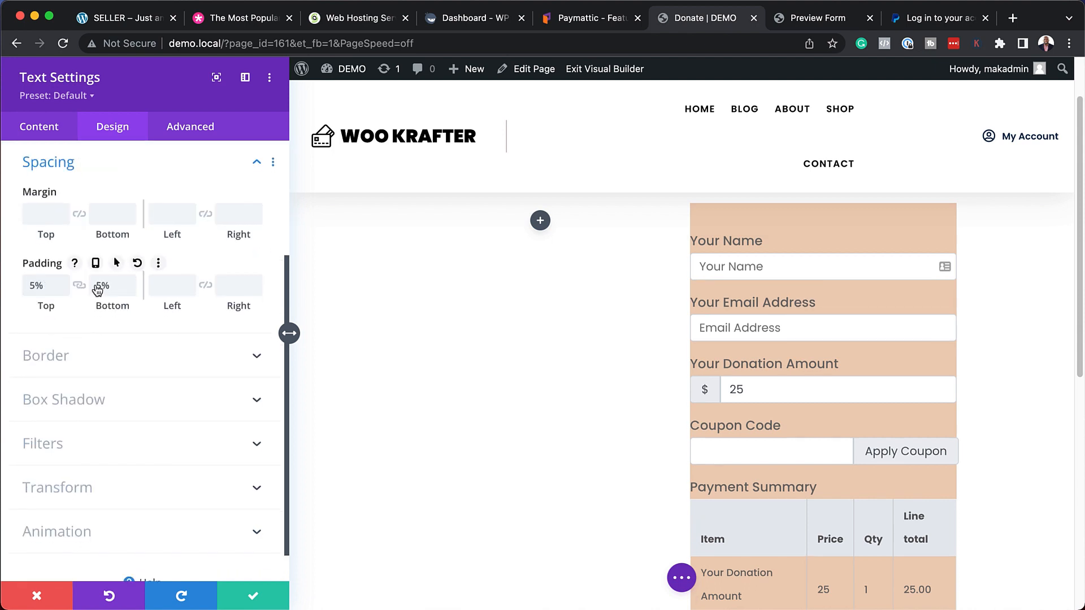
pyautogui.click(163, 290)
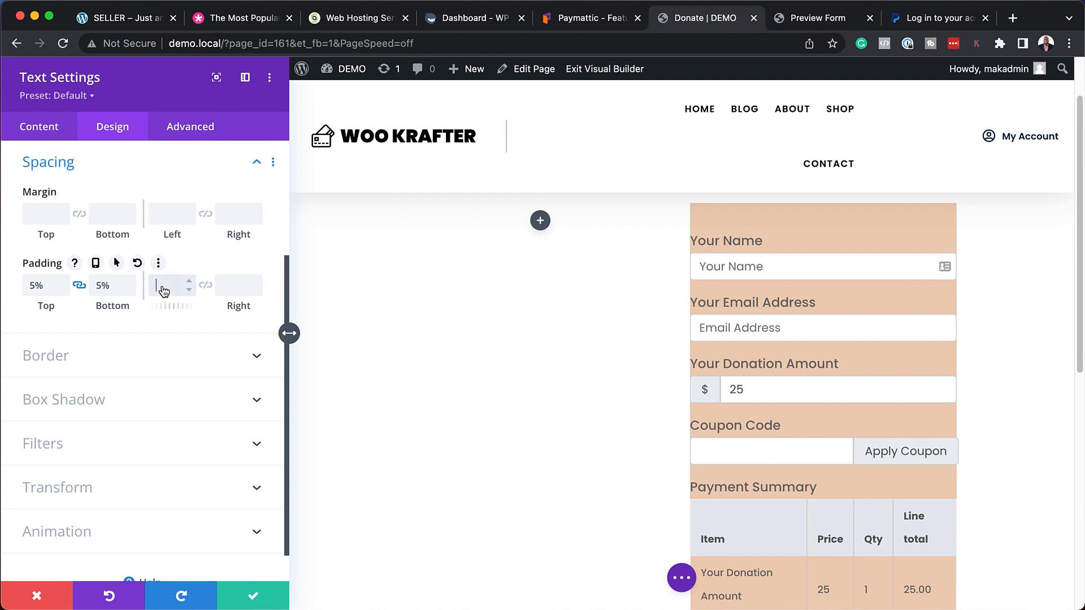
# Round the module's corners by 8px, set its text colour to #1d3343, and save the settings.
pyautogui.click(142, 361)
pyautogui.click(68, 232)
pyautogui.write('8')
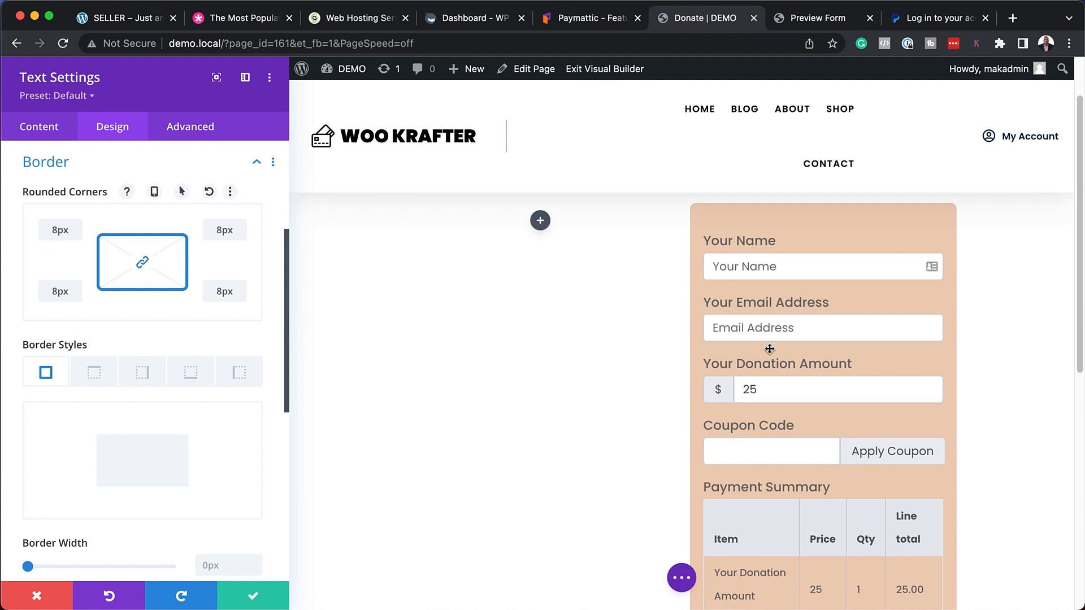
pyautogui.click(703, 217)
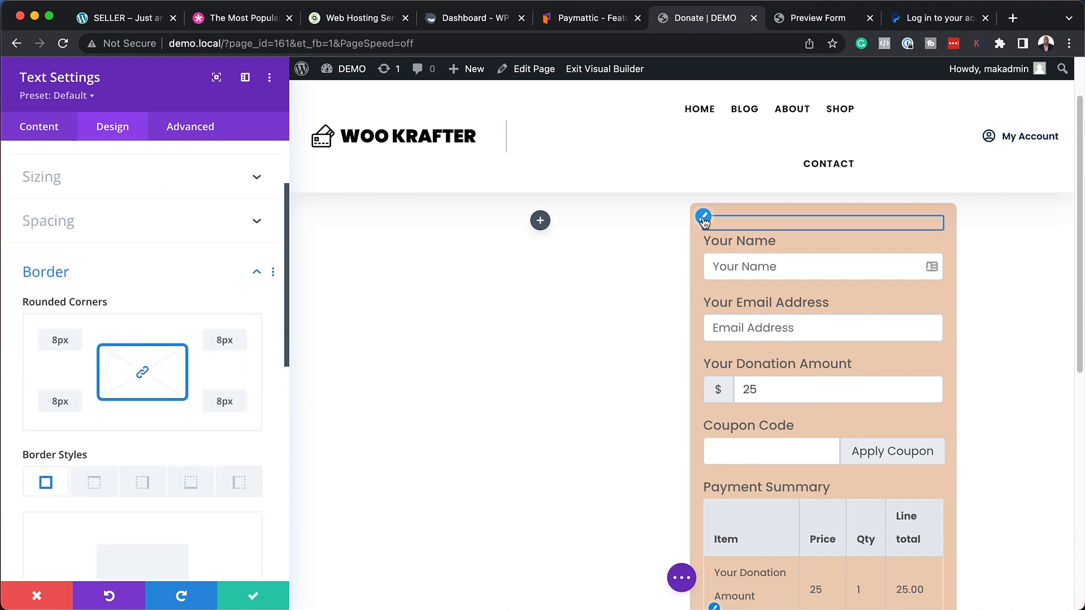
pyautogui.scroll(10, 188, 370)
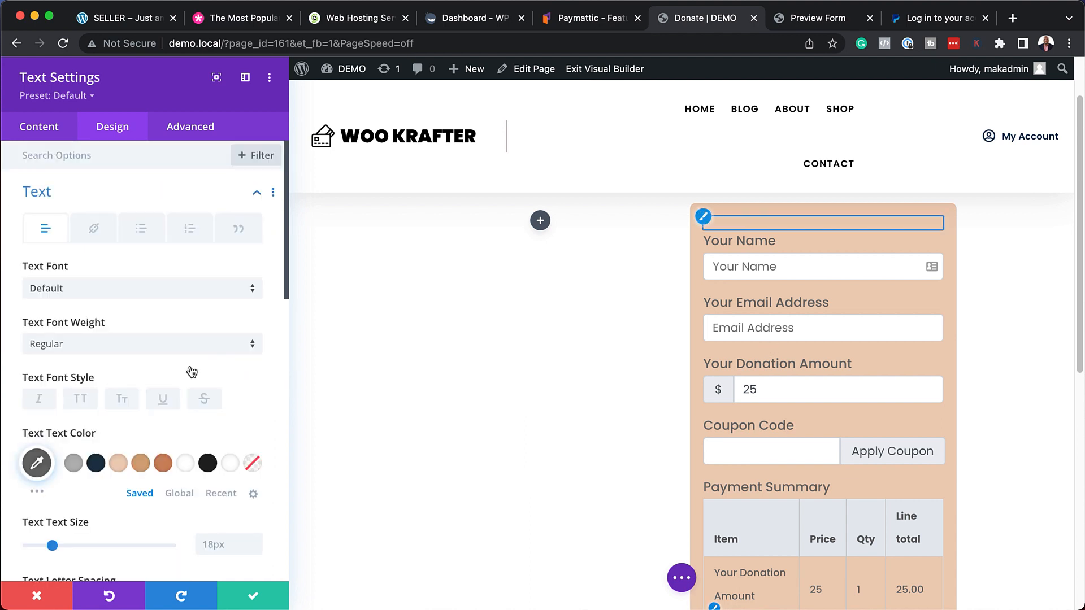
pyautogui.click(99, 465)
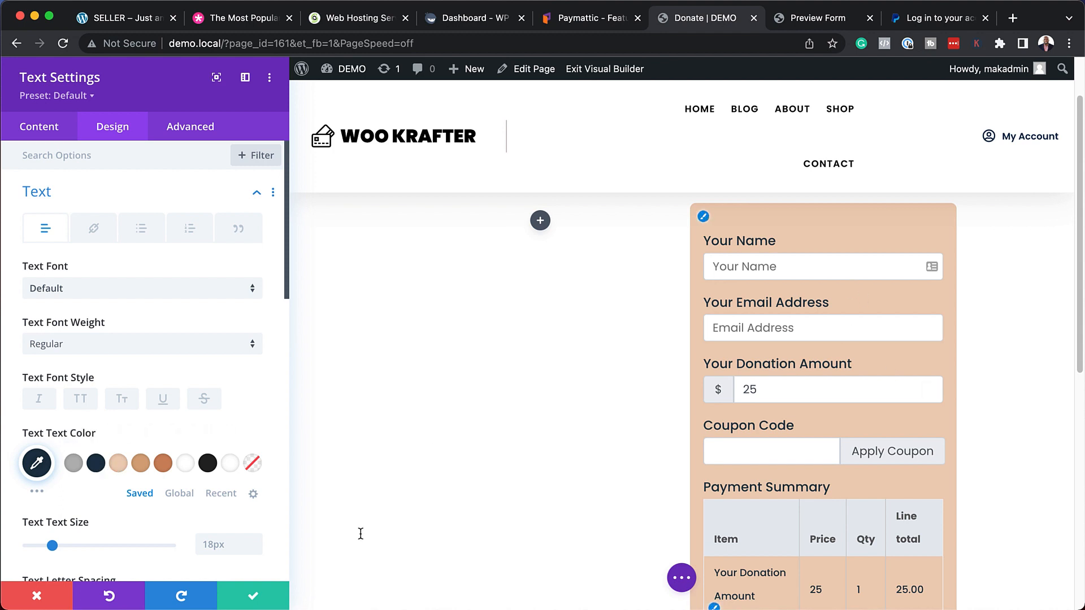
pyautogui.click(250, 599)
pyautogui.scroll(3, 465, 435)
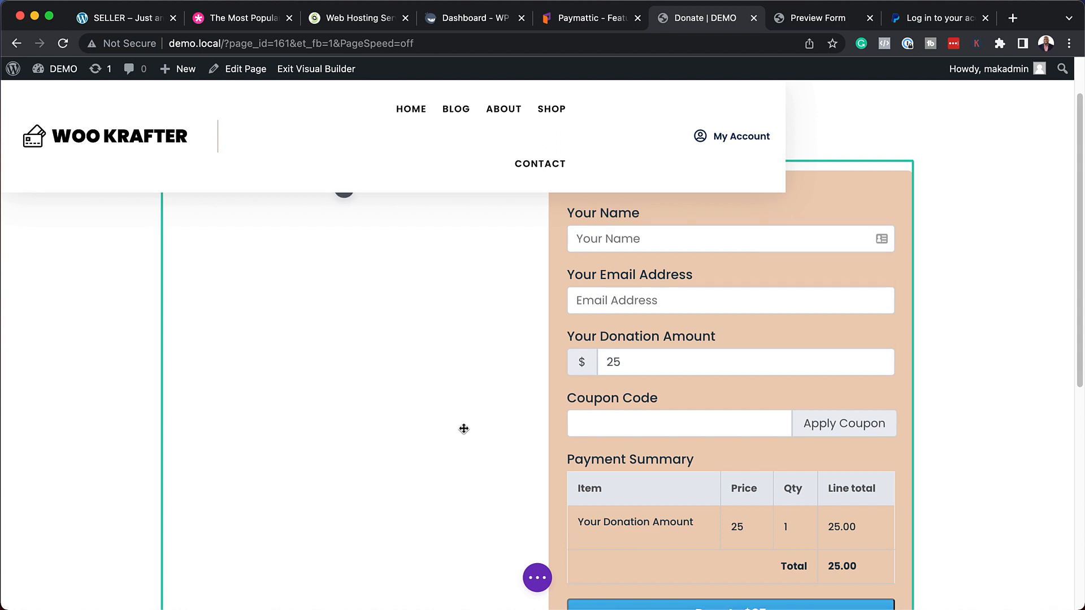
# Add an Image module with the hikers photo to the left column.
pyautogui.click(344, 252)
pyautogui.write('ima')
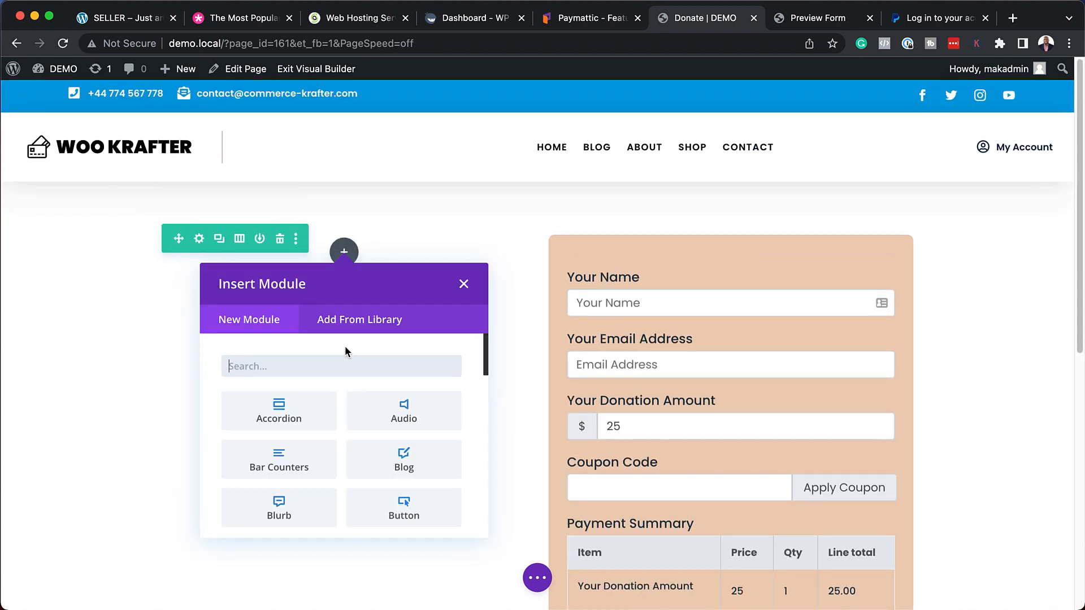
pyautogui.click(281, 409)
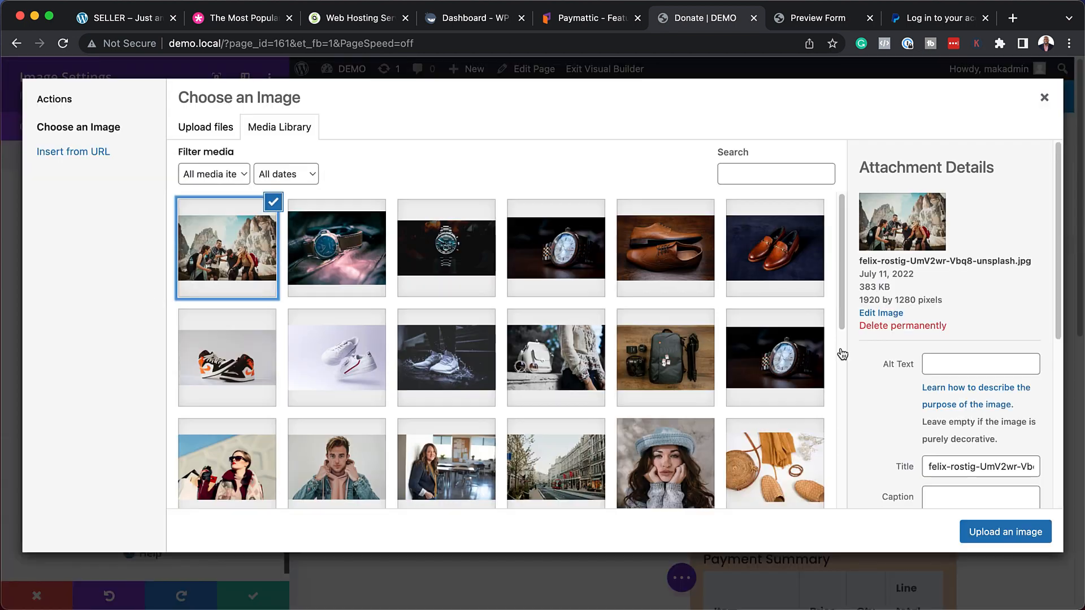
pyautogui.click(1028, 534)
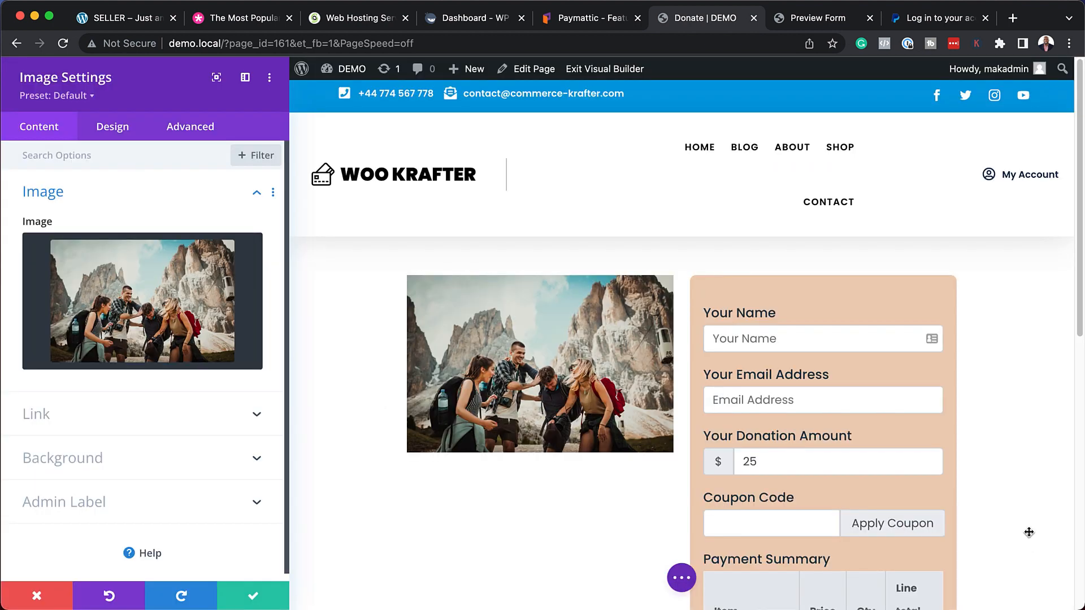
pyautogui.click(253, 596)
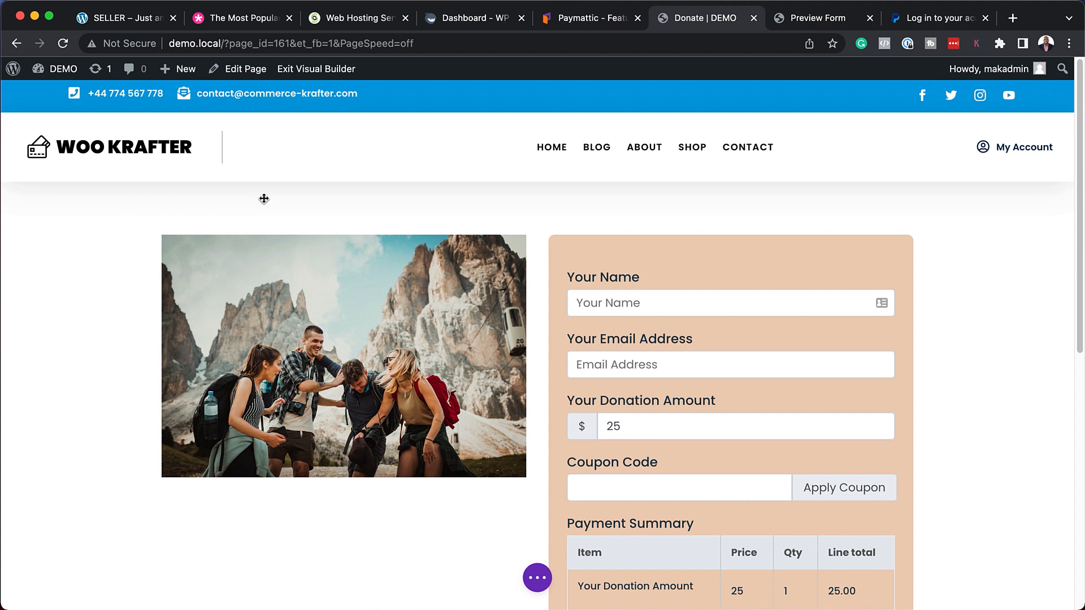
# Increase the section's top padding, then save the Donate page and exit Visual Builder.
pyautogui.moveTo(290, 219); pyautogui.dragTo(289, 232)
pyautogui.click(316, 68)
pyautogui.moveTo(1079, 96); pyautogui.dragTo(1080, 128)
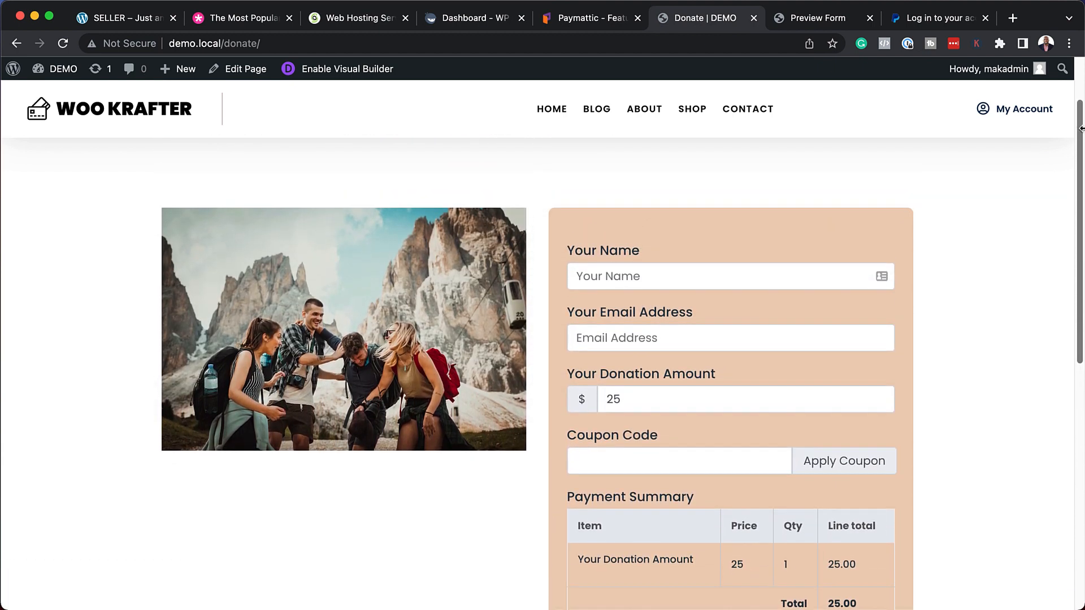